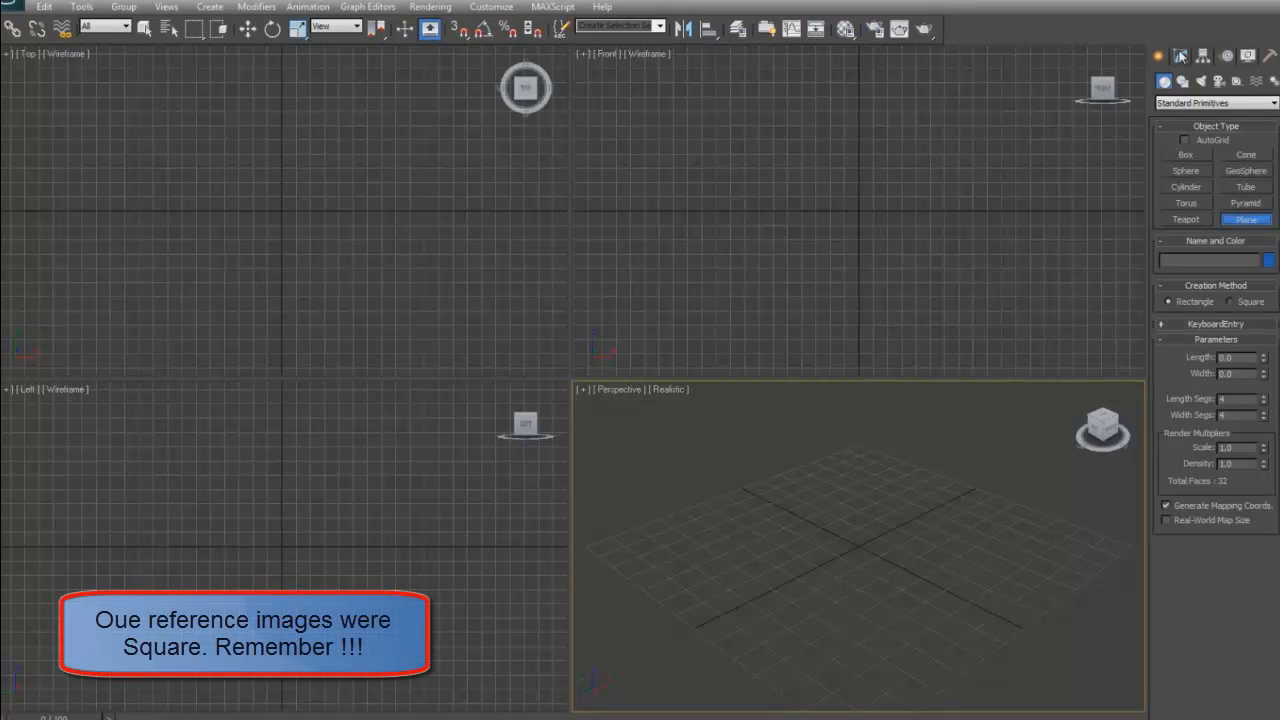
- Draw a square plane about 148.7 units on each side, centred near the origin of the Front view
click(1227, 302)
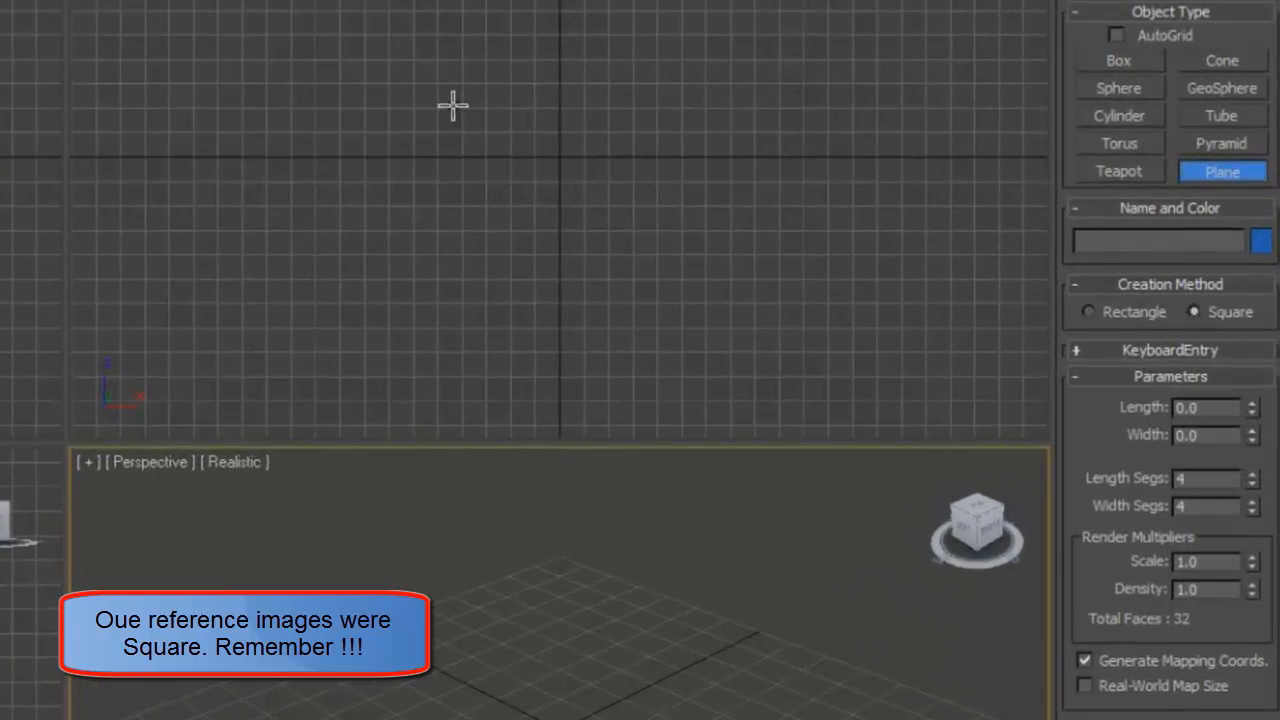
drag(559, 157, 636, 291)
drag(904, 289, 914, 300)
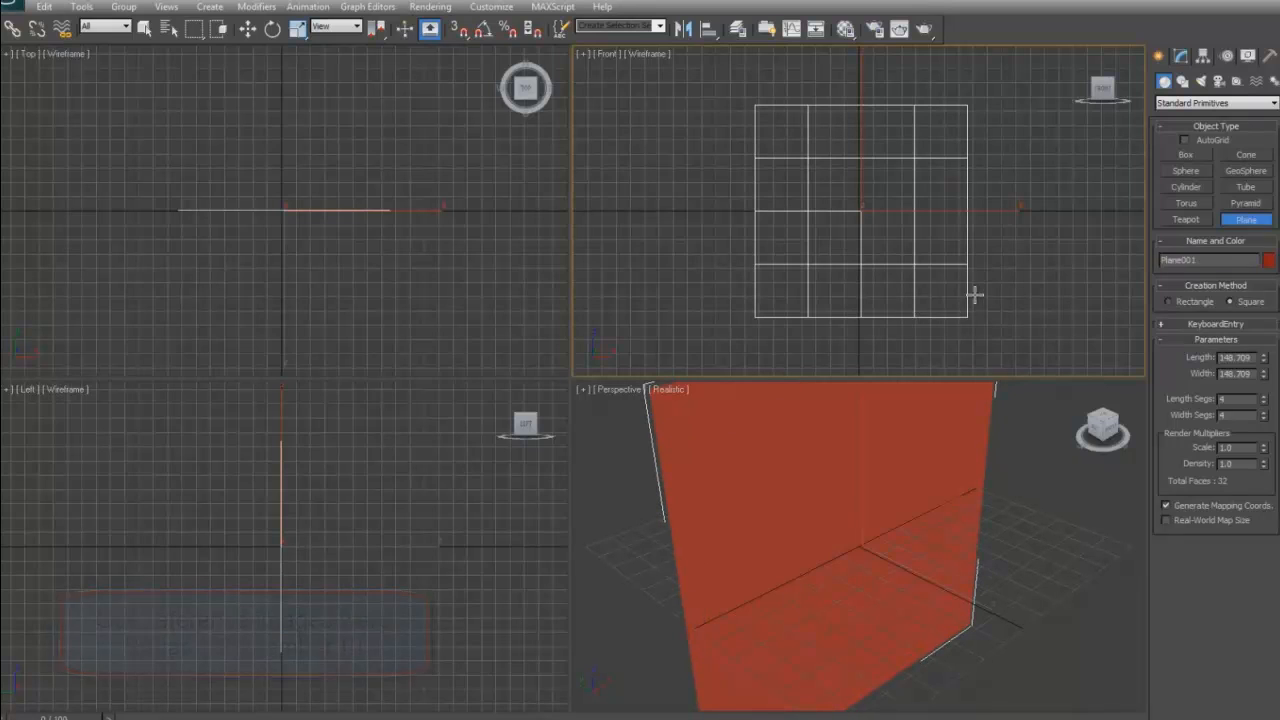
right_click(1002, 288)
- Rename the new plane as front plane
click(1180, 57)
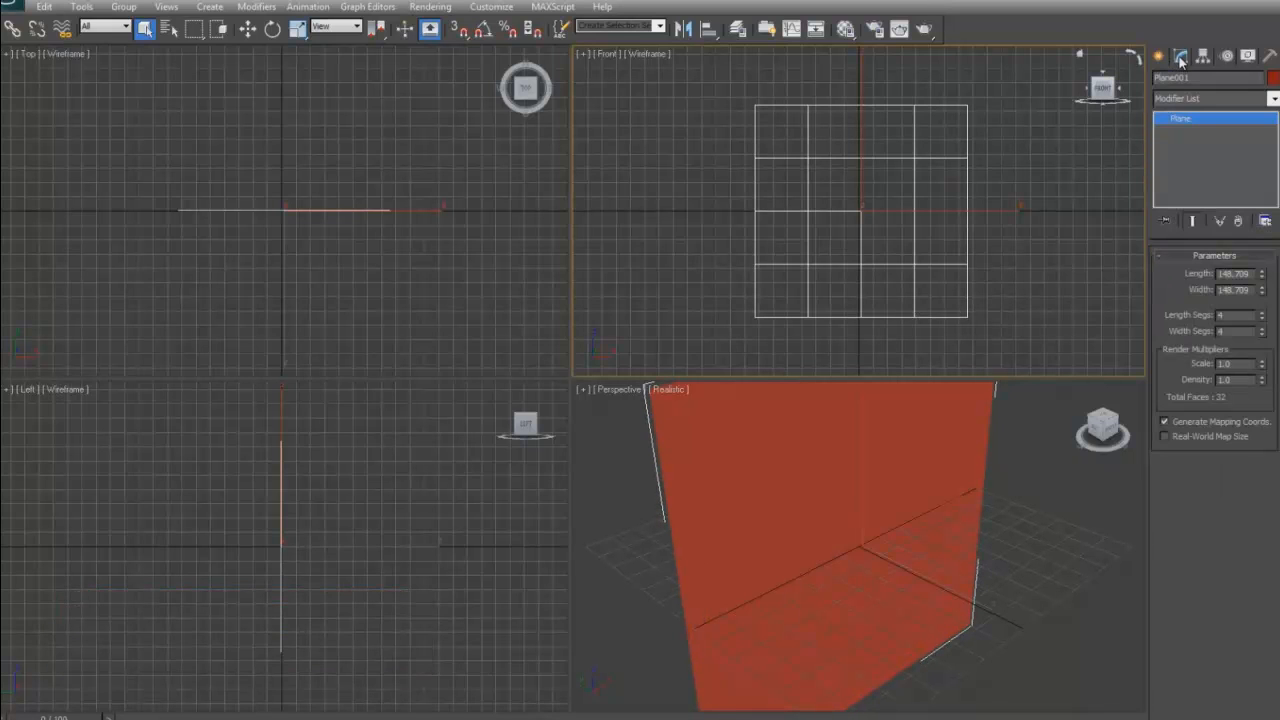
drag(1200, 78, 1109, 89)
text(front plane)
- Set the front plane's length segments and width segments to 1
double_click(1219, 316)
text(1)
key(Tab)
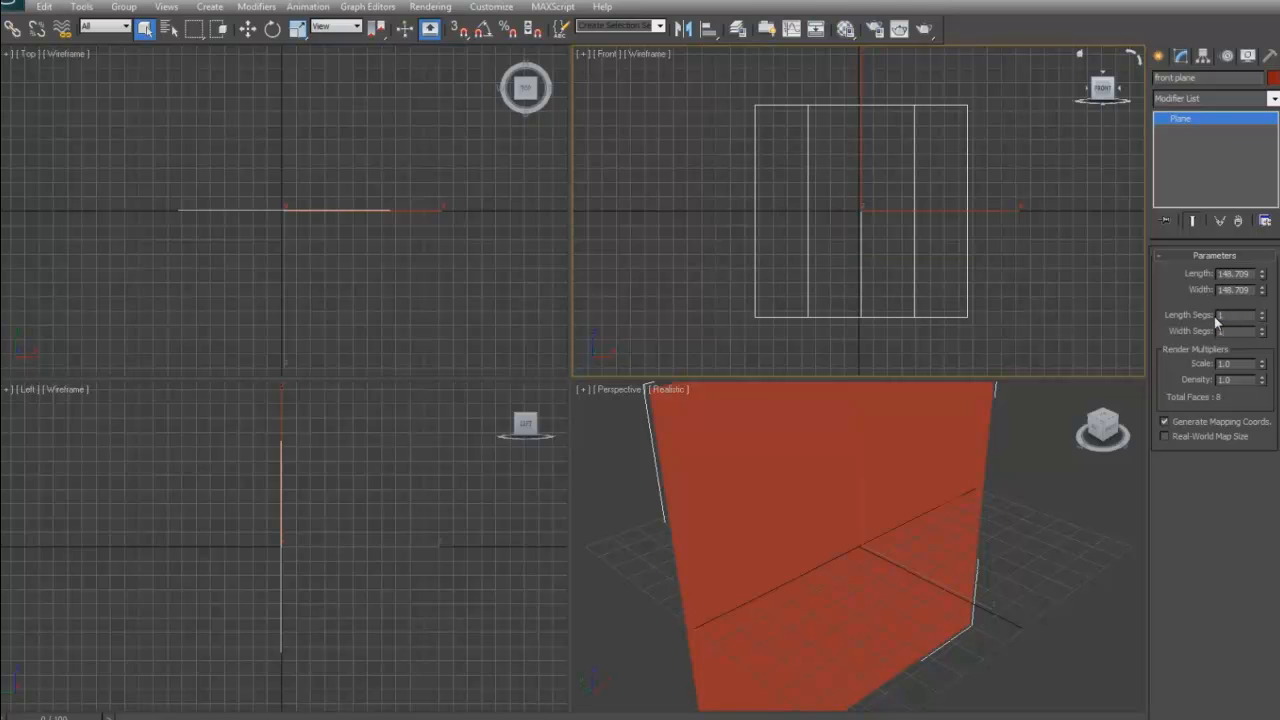
text(1)
key(Return)
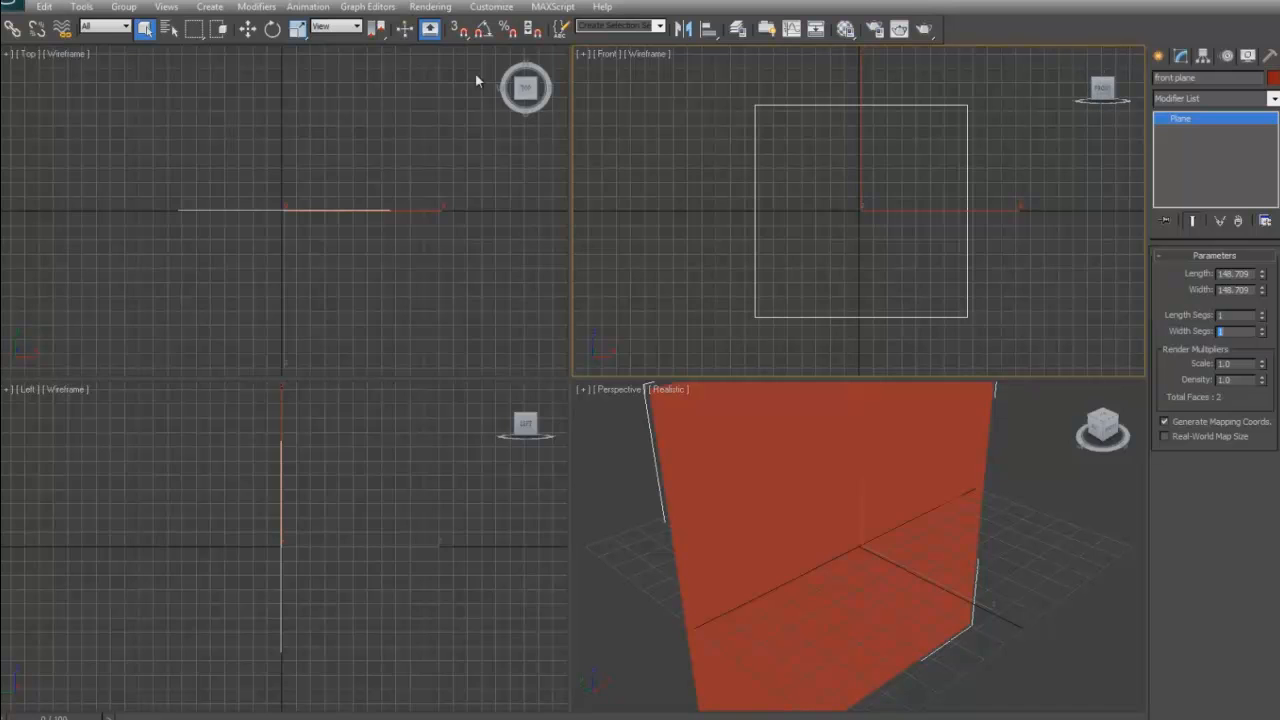
- Move the front plane to the world origin by setting its absolute X, Y and Z position to 0
click(247, 30)
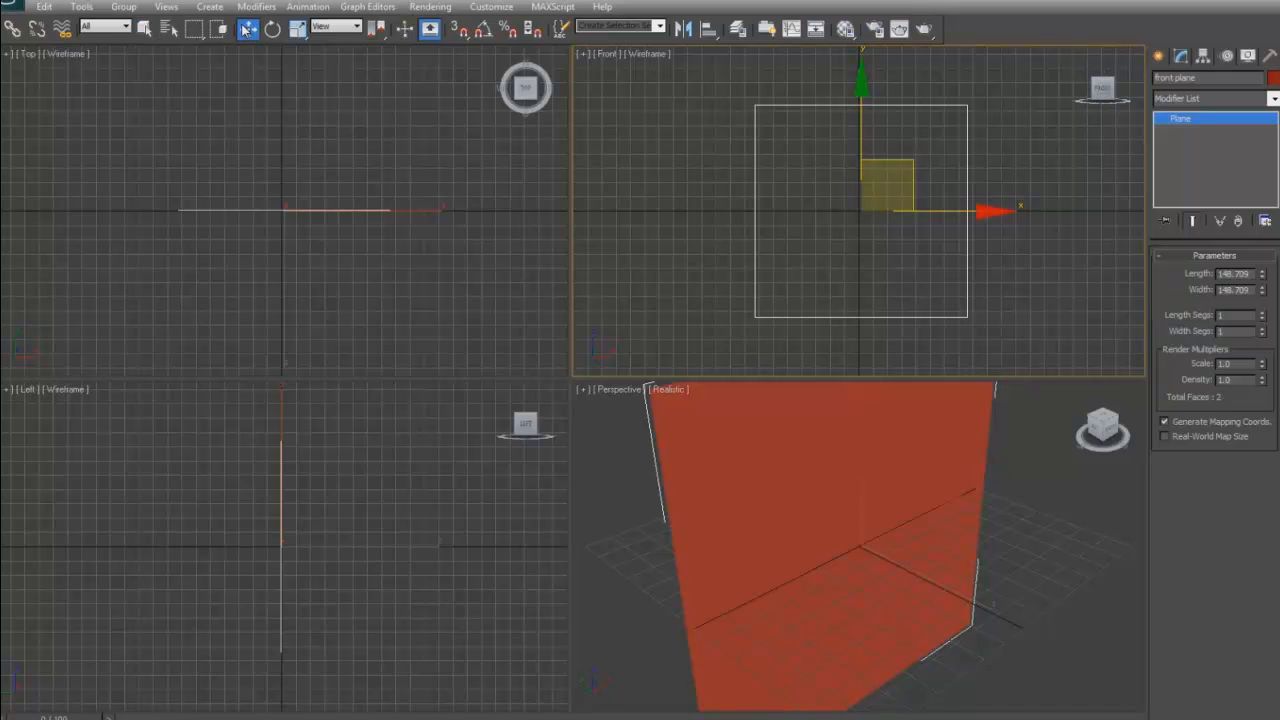
right_click(247, 30)
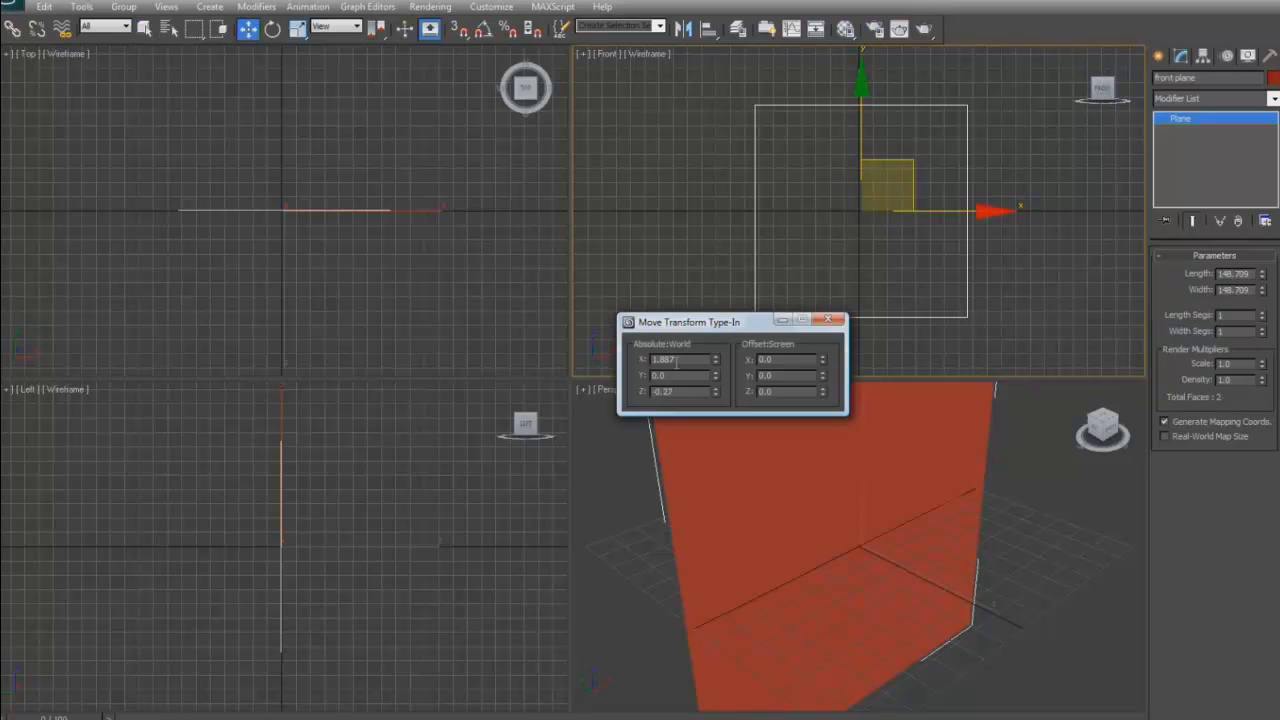
drag(679, 359, 648, 362)
text(0)
key(Tab)
text(0)
key(Tab)
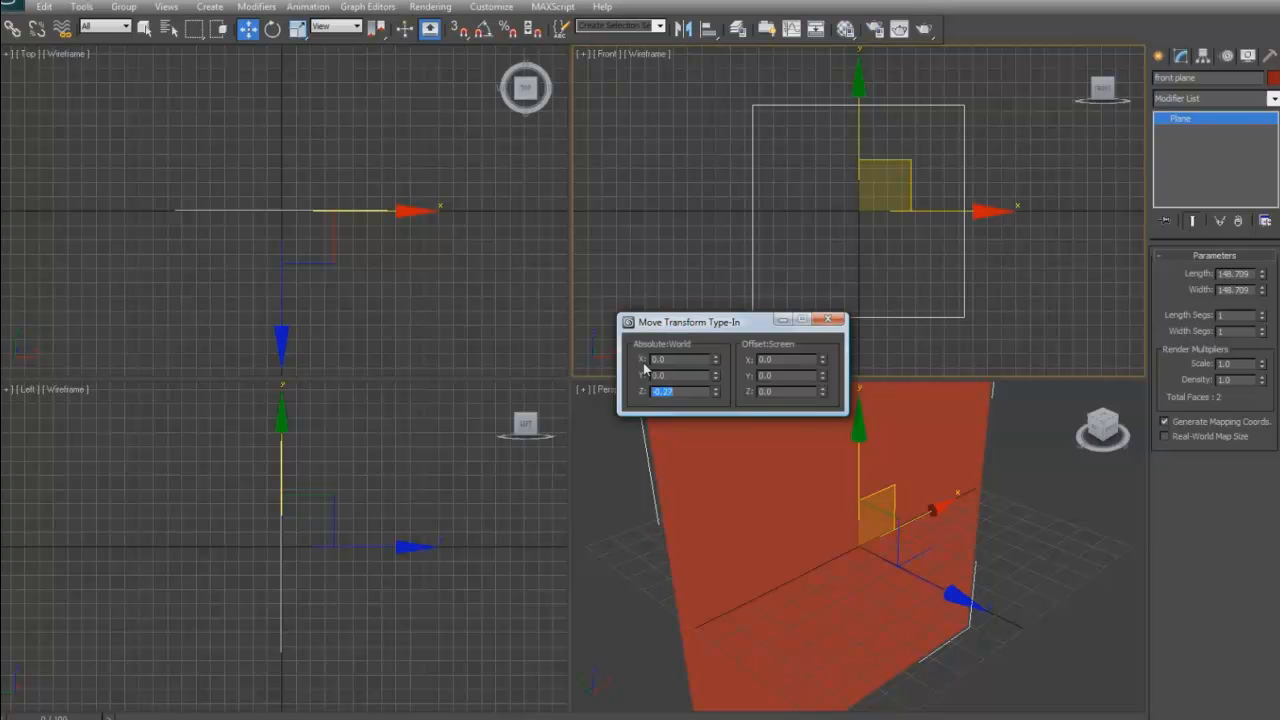
text(0)
key(Return)
click(828, 320)
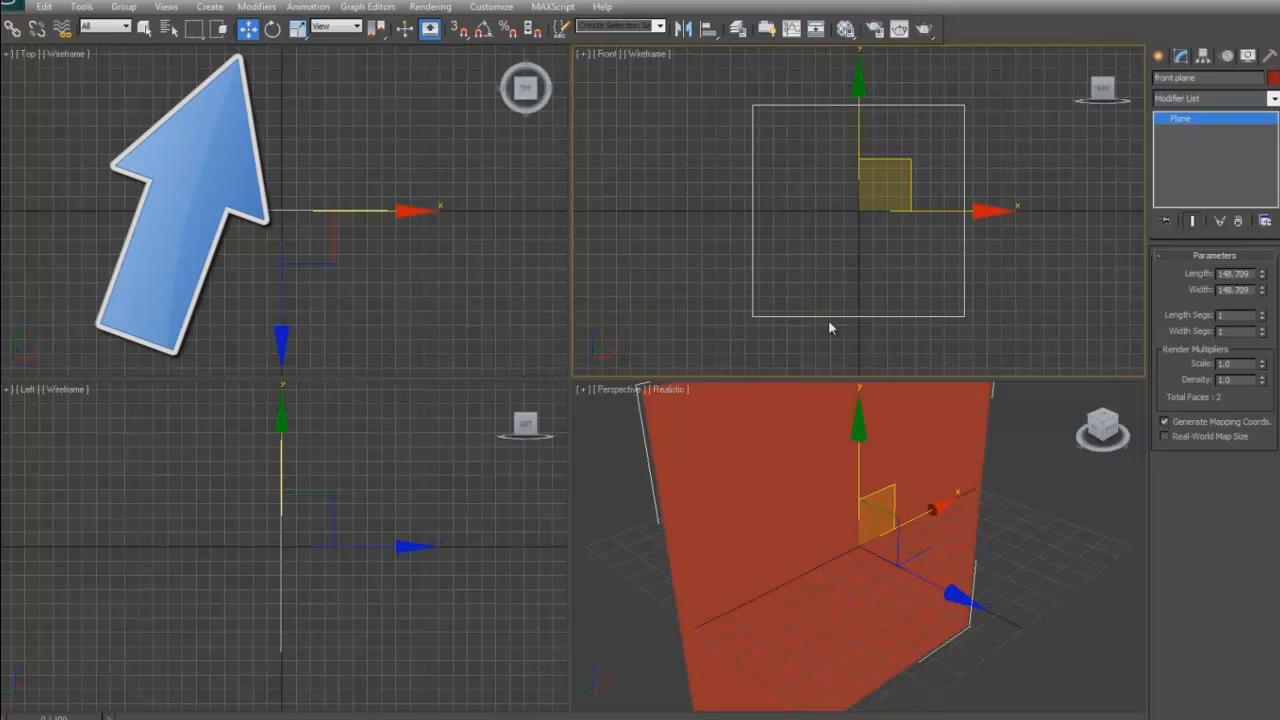
- Assign the first sample material to the front plane, show it shaded in the viewport, and lock its diffuse and specular colours
key(m)
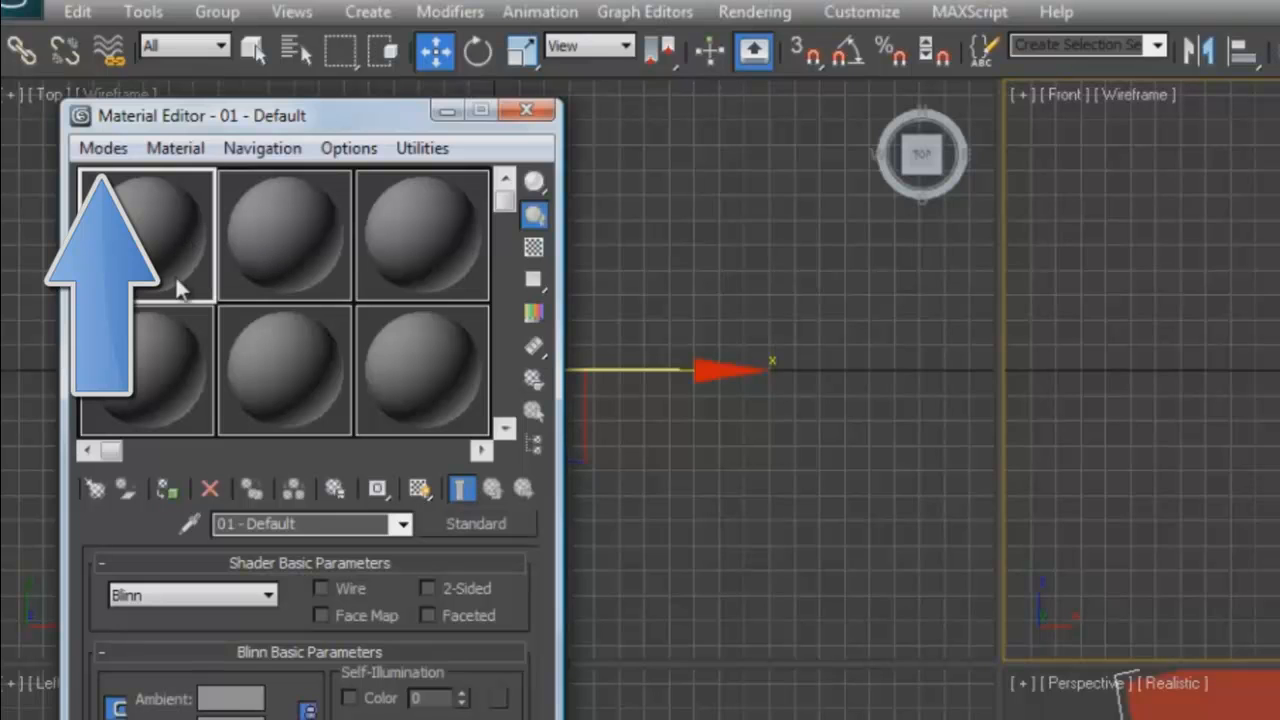
click(168, 488)
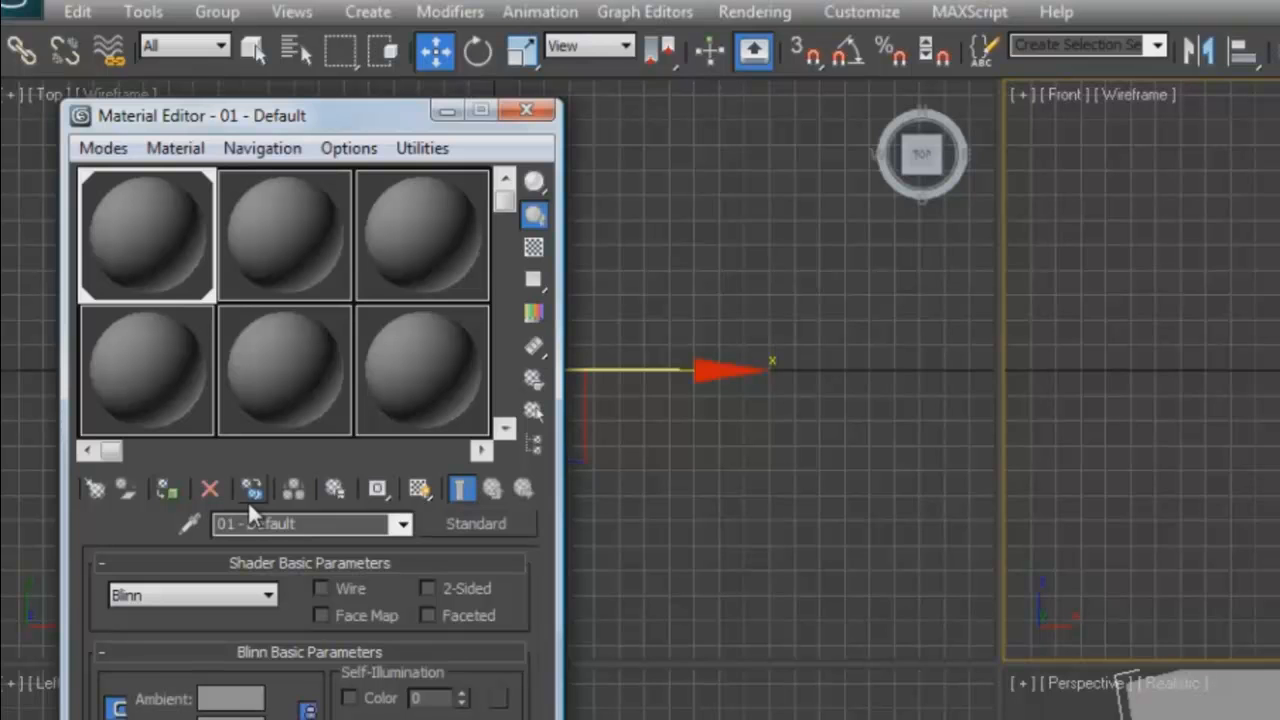
click(420, 488)
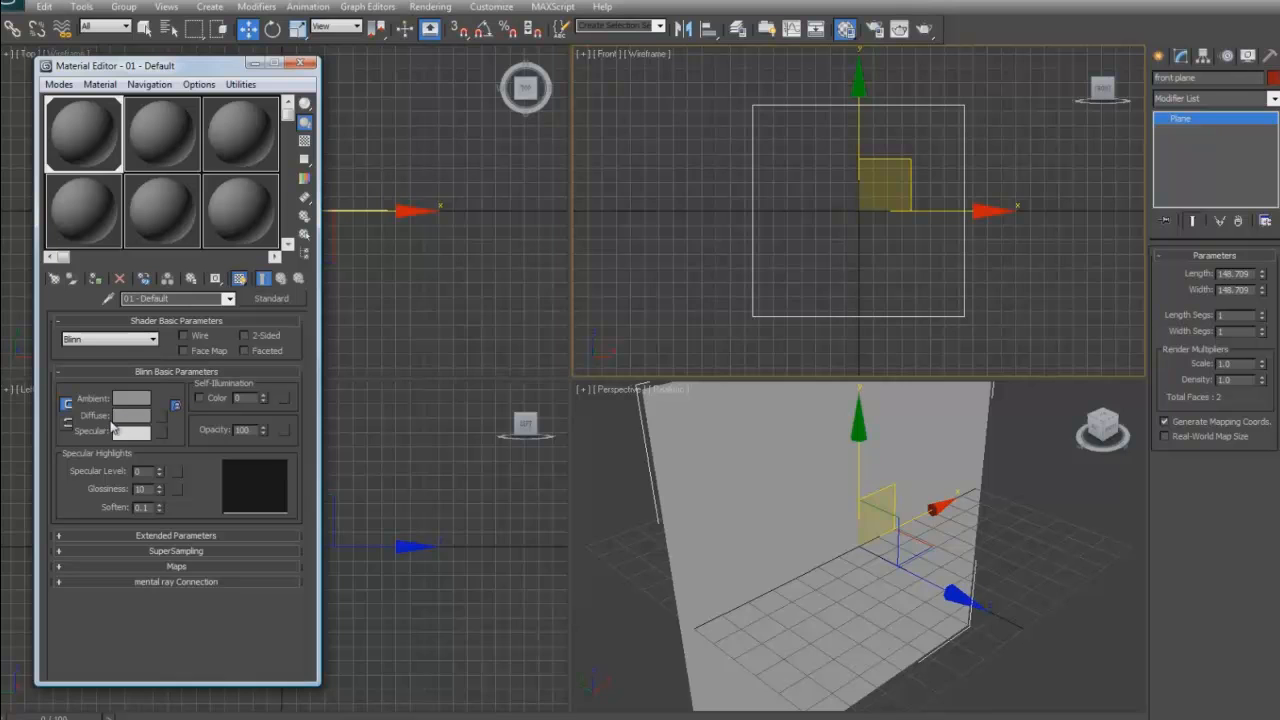
click(67, 423)
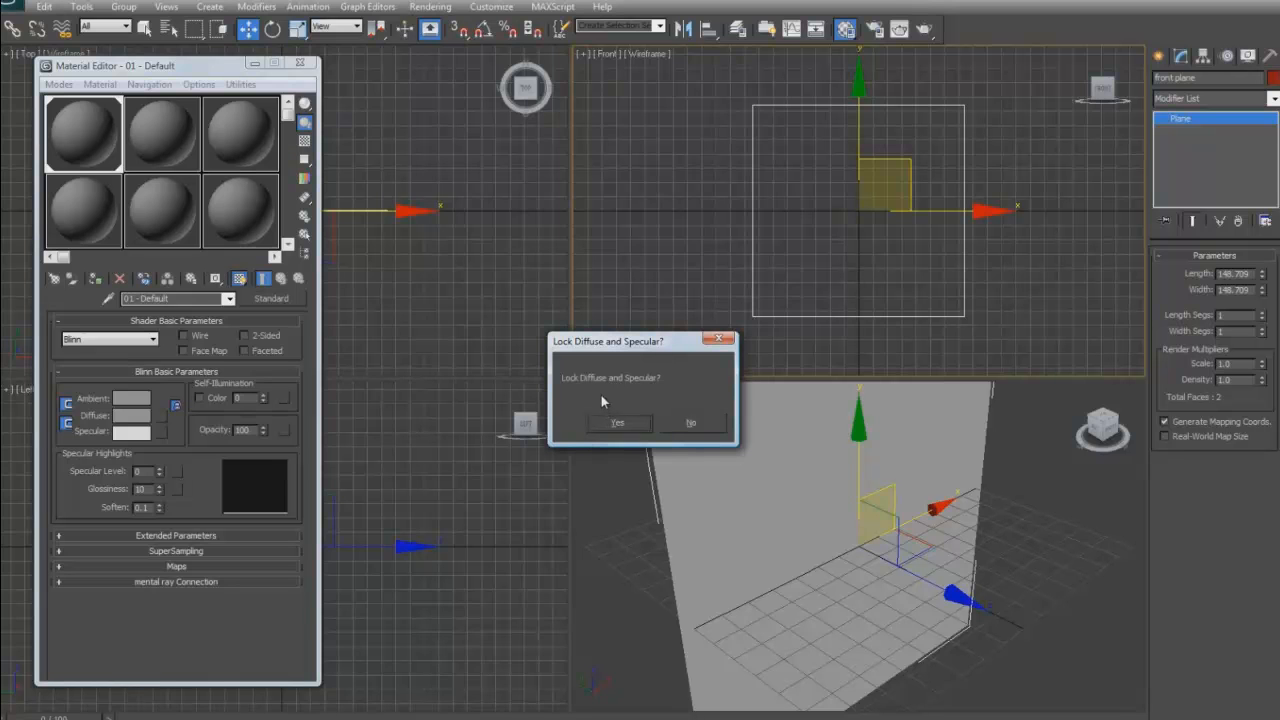
click(622, 424)
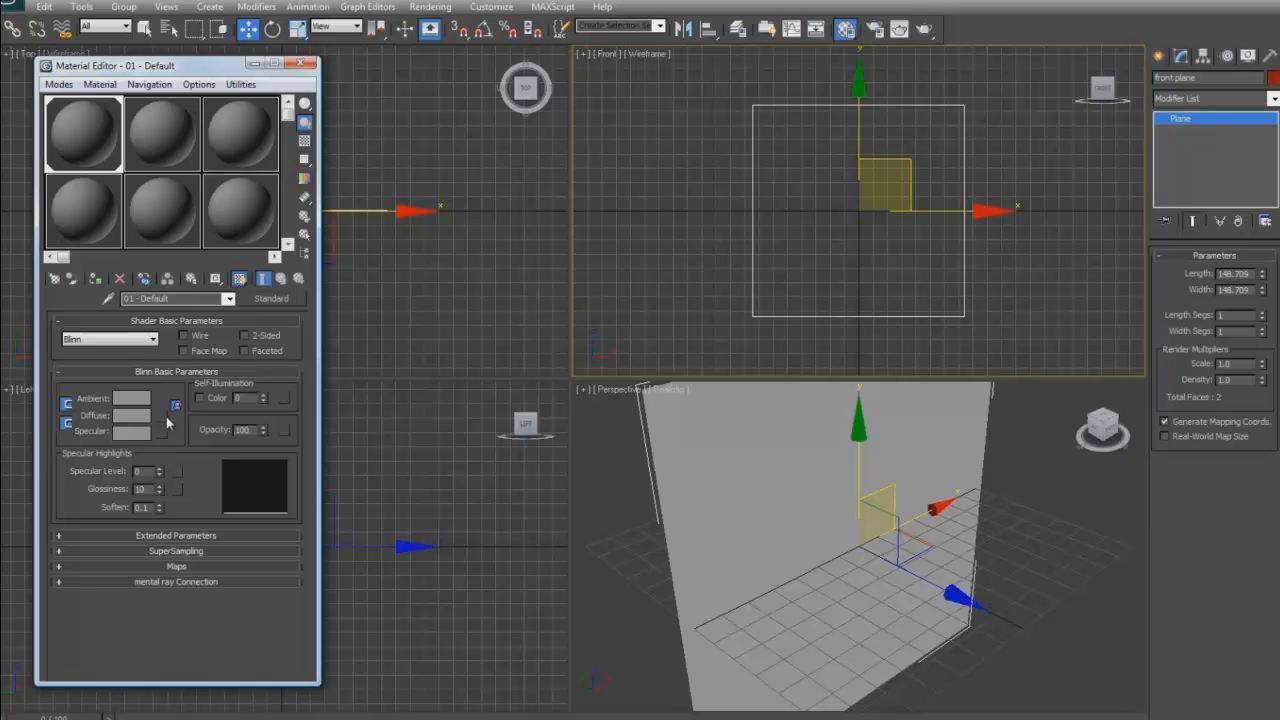
- Load male head front.jpg as the diffuse bitmap of the front plane's material and show the map in the viewport
click(164, 419)
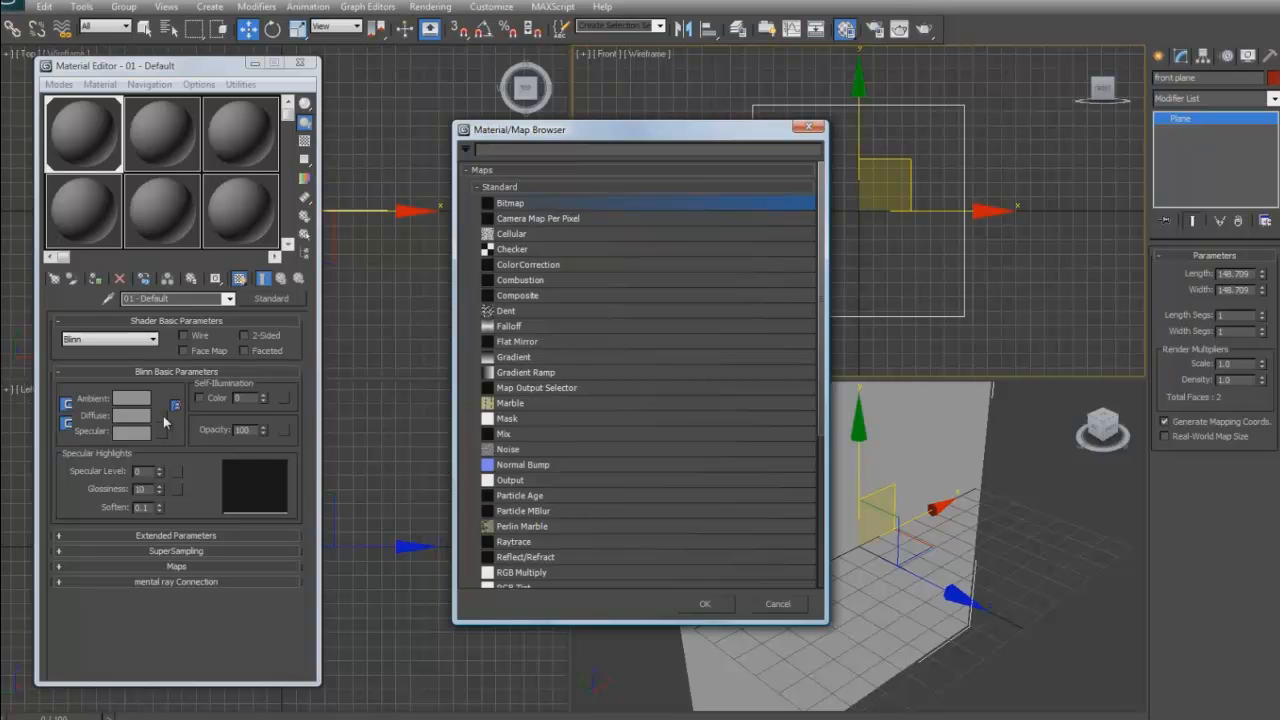
click(704, 603)
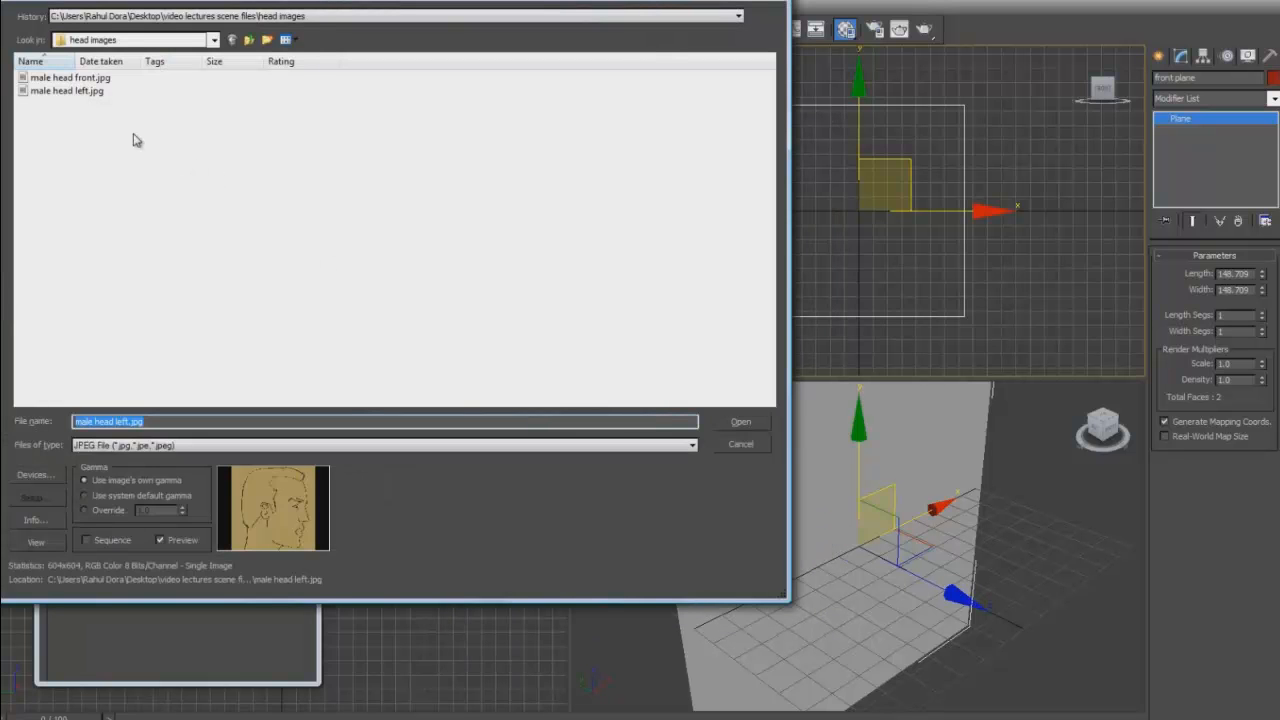
click(80, 78)
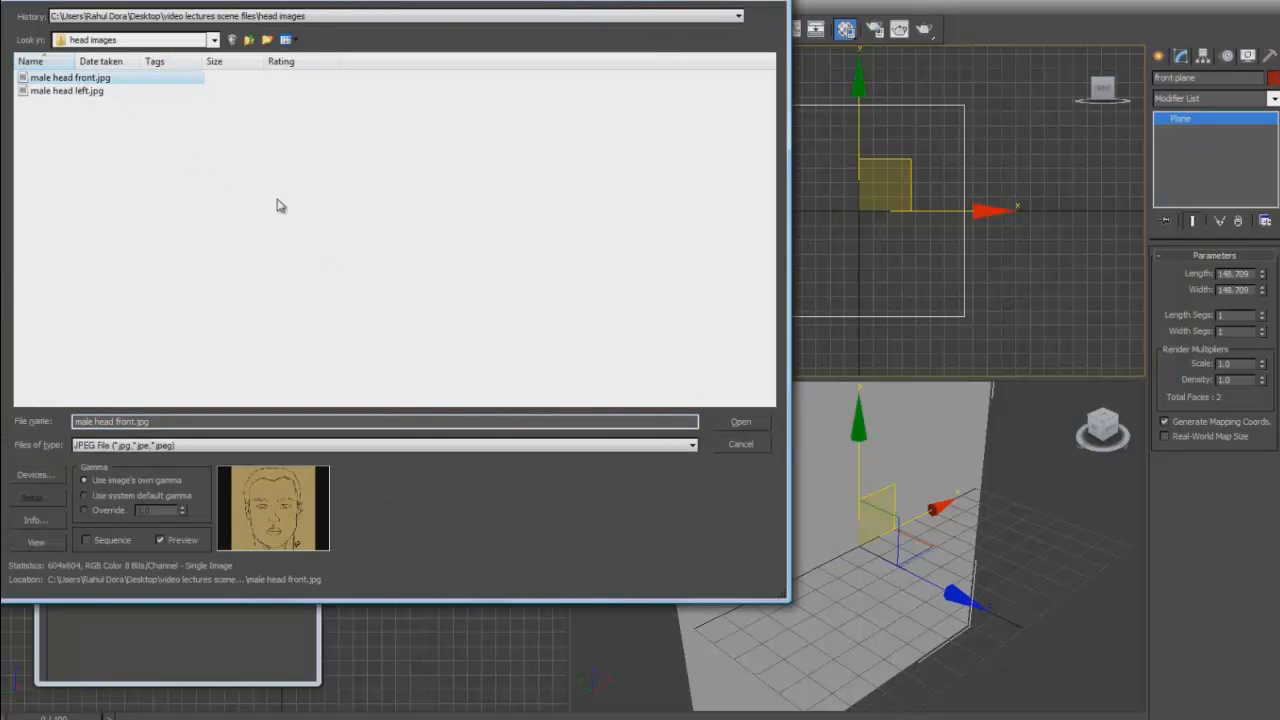
click(732, 419)
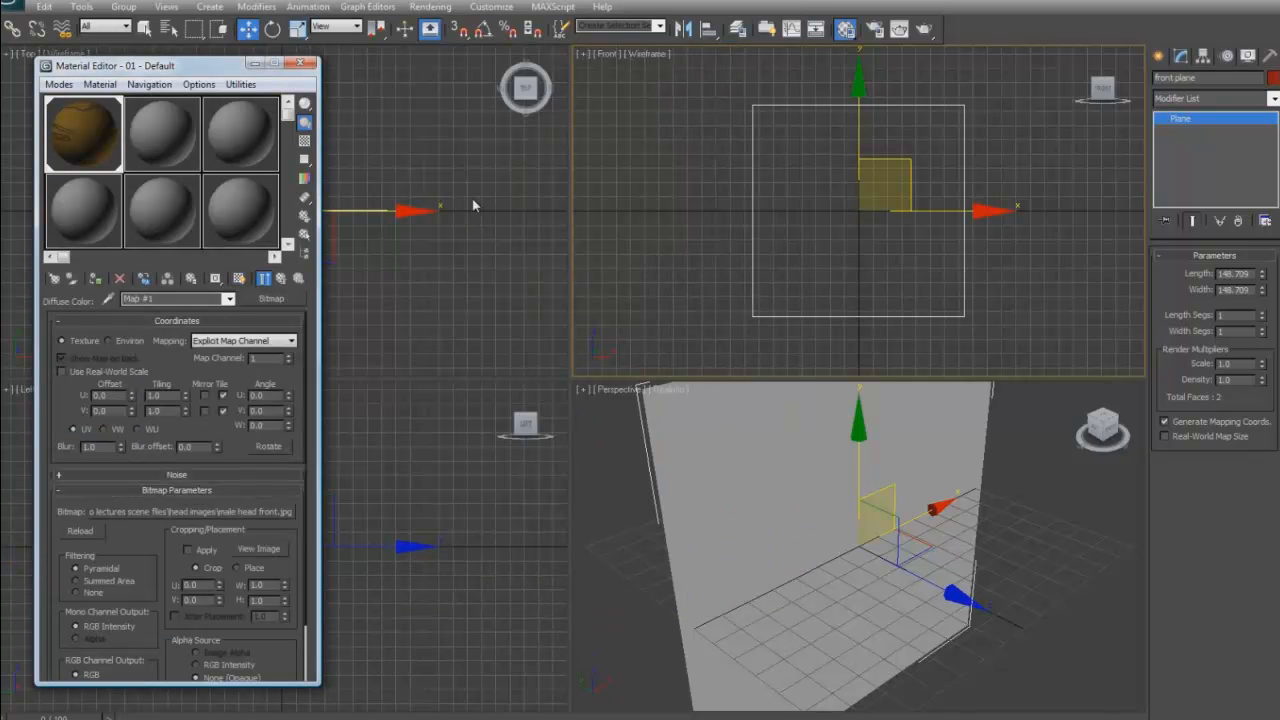
click(239, 279)
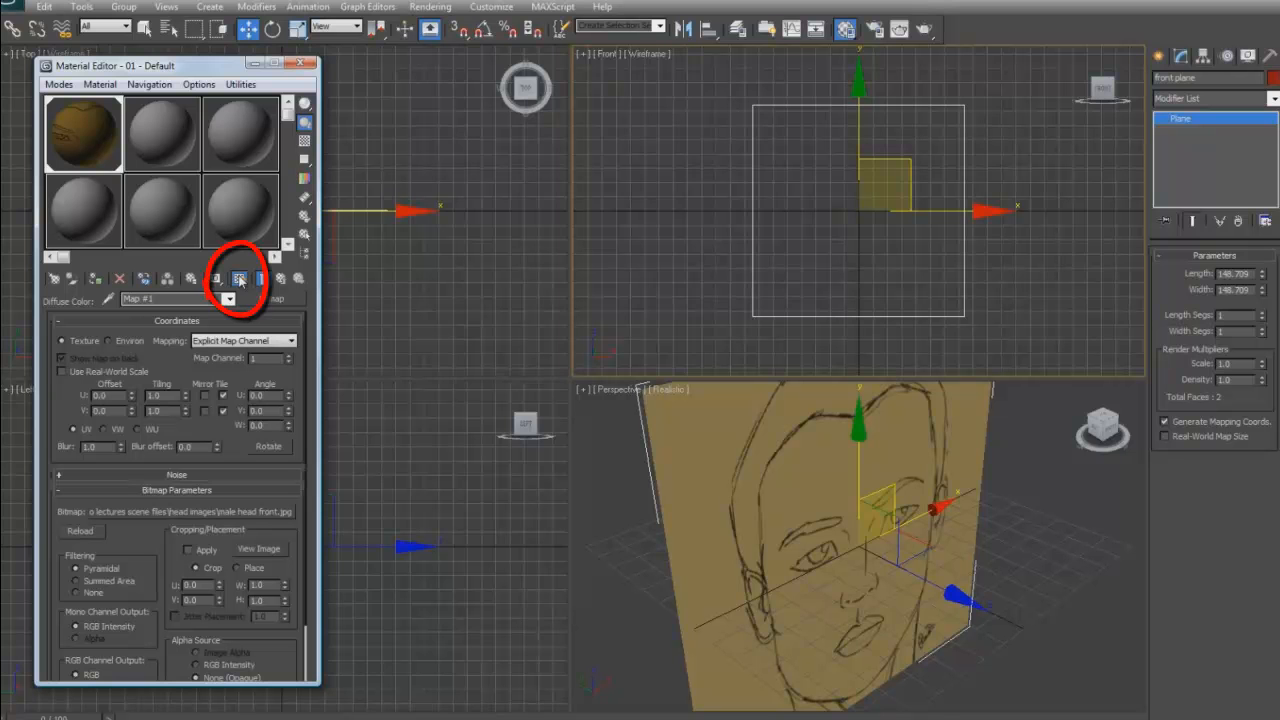
- Maximize the Perspective view with the whole textured plane framed, and close the Material Editor
click(591, 584)
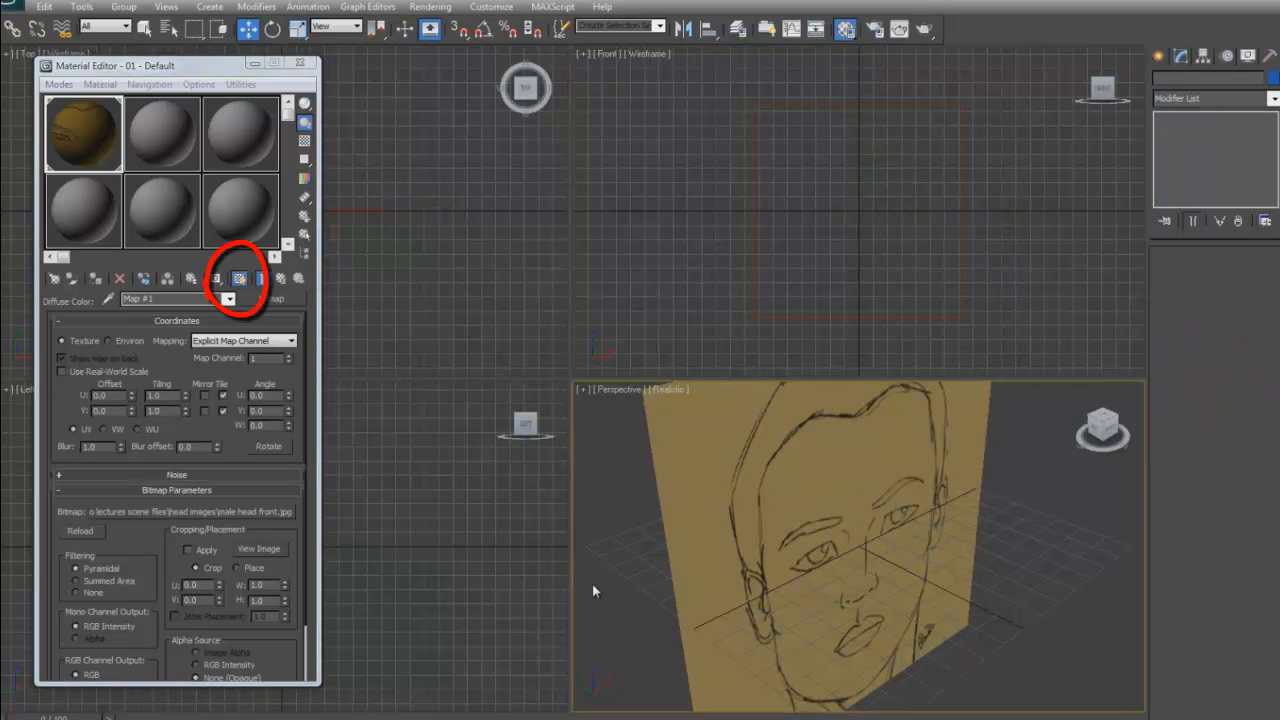
key(alt+w)
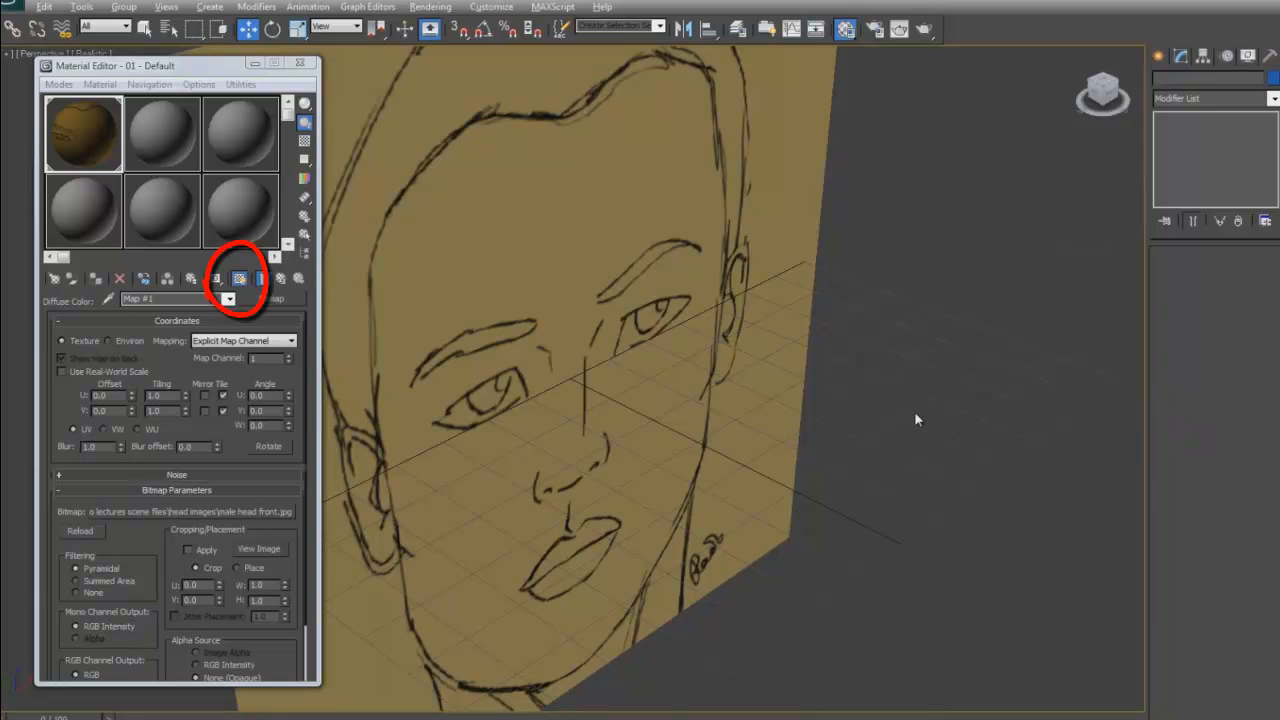
key(z)
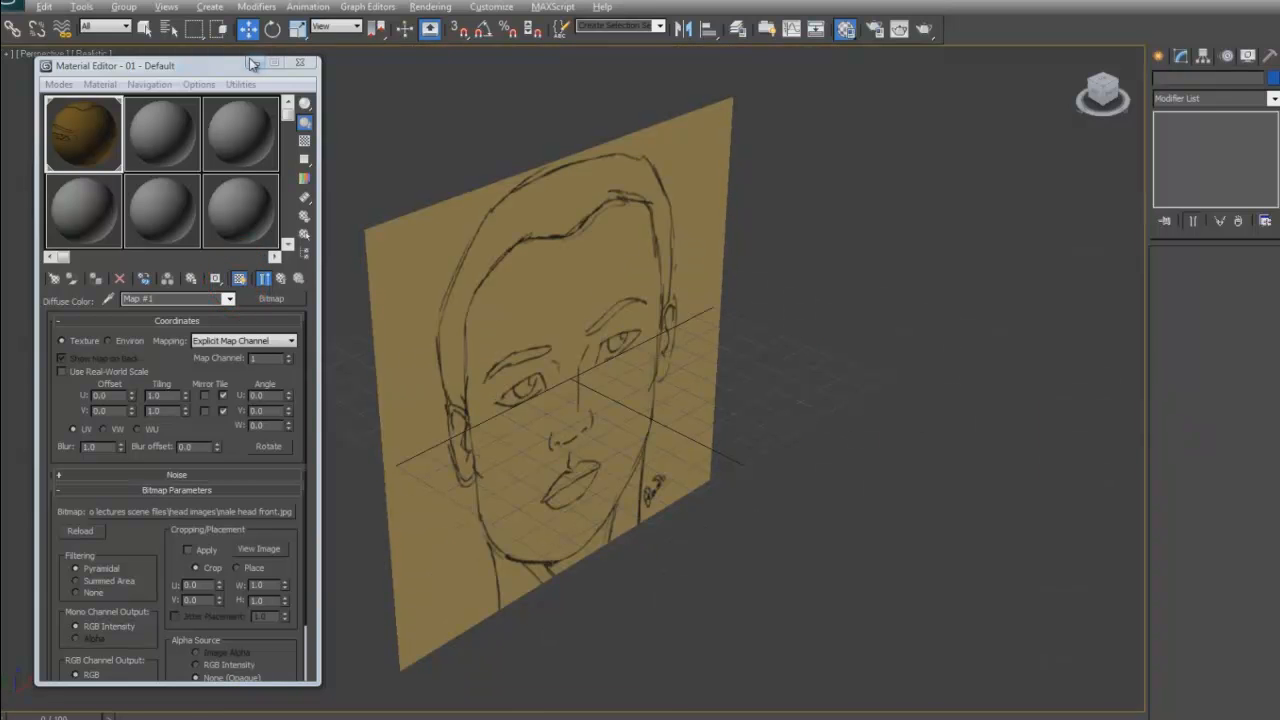
click(299, 62)
- Select the front plane for rotation, turn on angle snap, and check the snap angle in the Grid and Snap settings
click(688, 275)
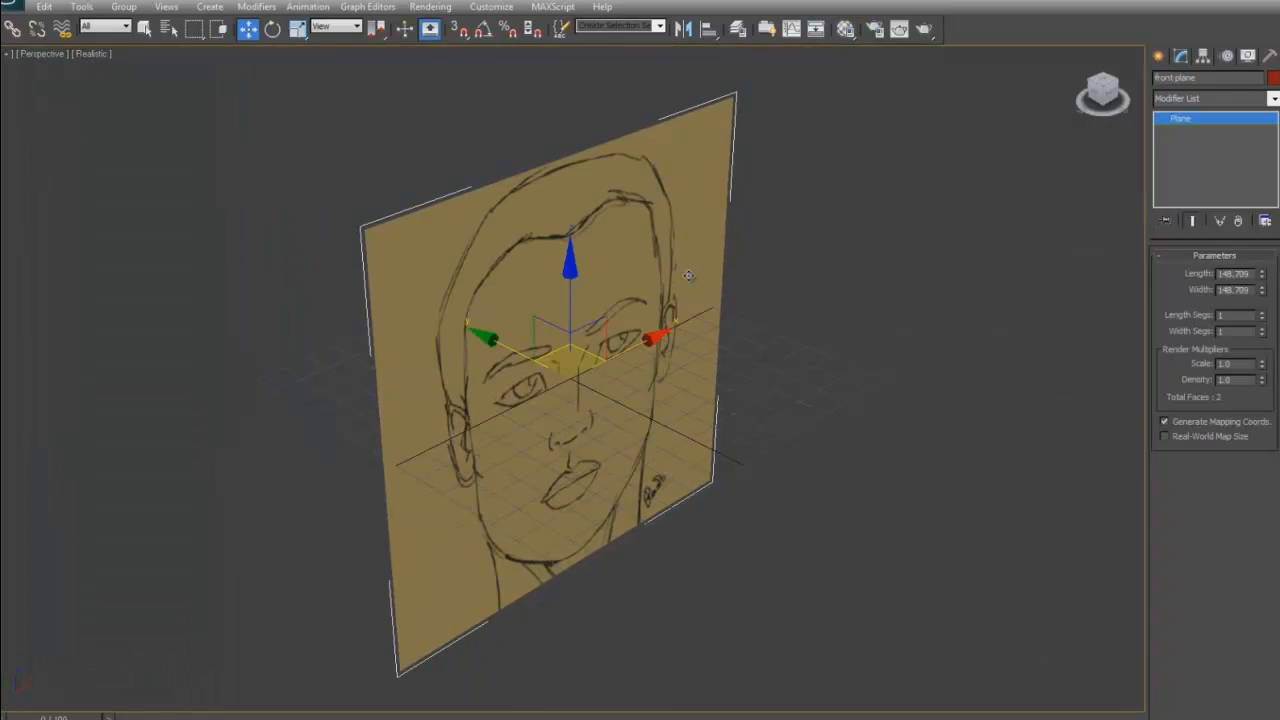
key(e)
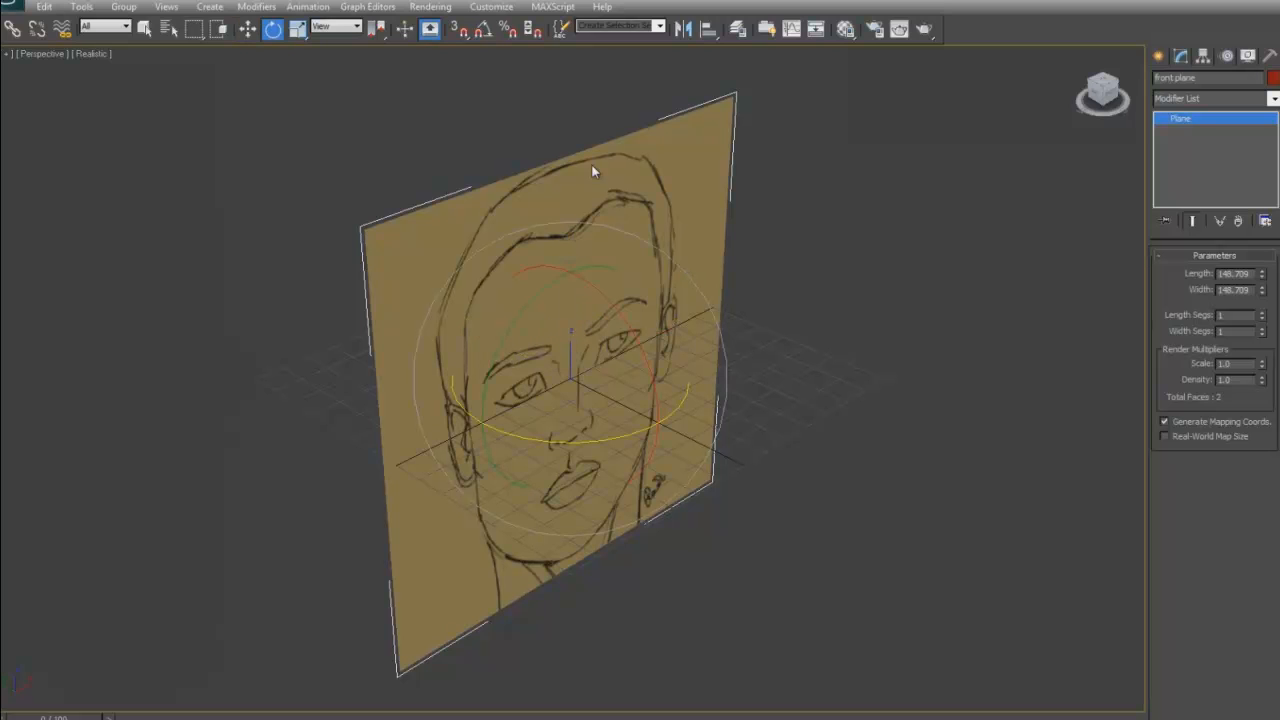
click(482, 30)
right_click(481, 36)
drag(222, 718, 405, 240)
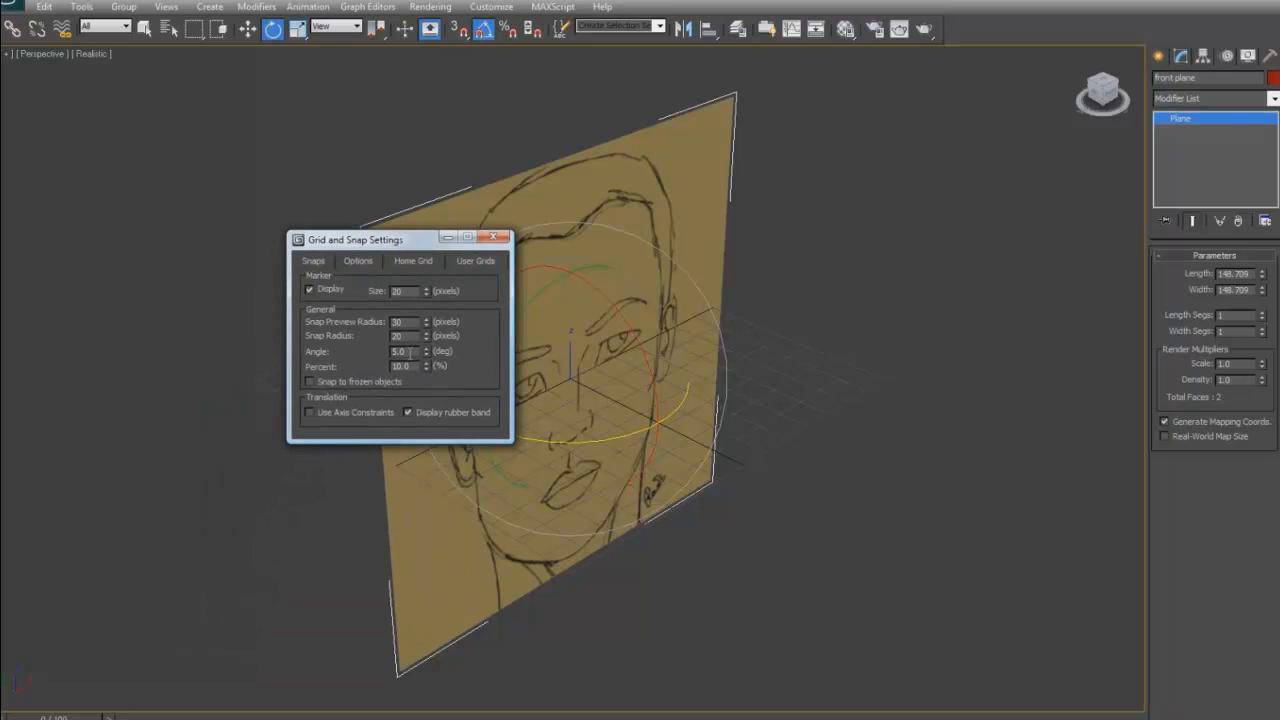
double_click(401, 352)
click(493, 237)
- Rotate a copy of the front plane -90 degrees about the vertical axis and name it left plane
shift+drag(621, 438, 520, 425)
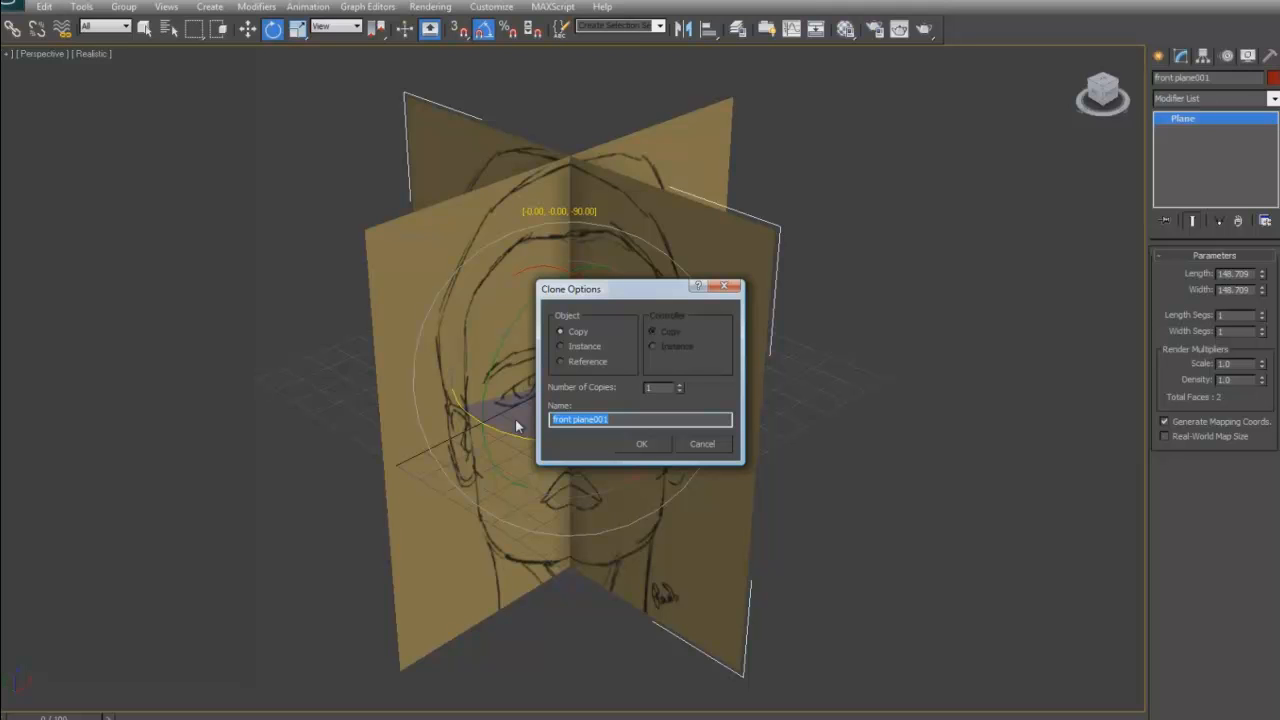
text(left plane)
click(643, 443)
- Assign the second sample material to the left plane, show it shaded in the viewport, and lock its diffuse and specular colours
key(m)
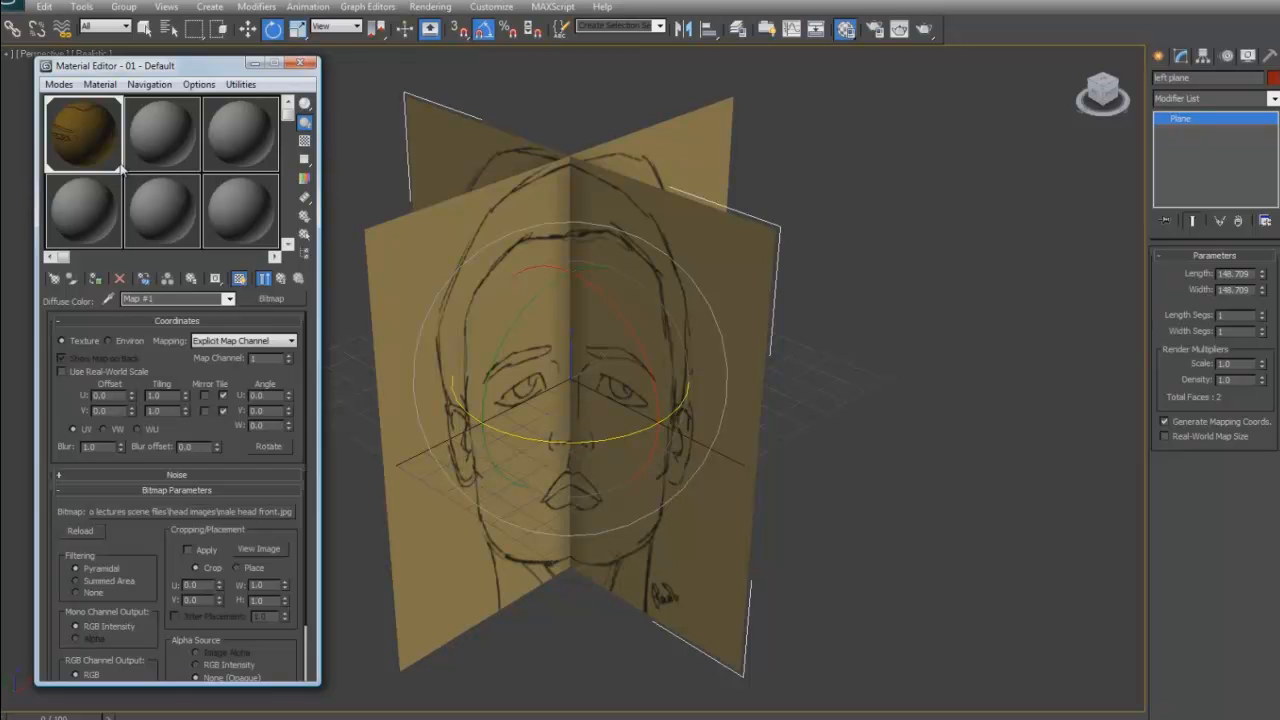
click(149, 134)
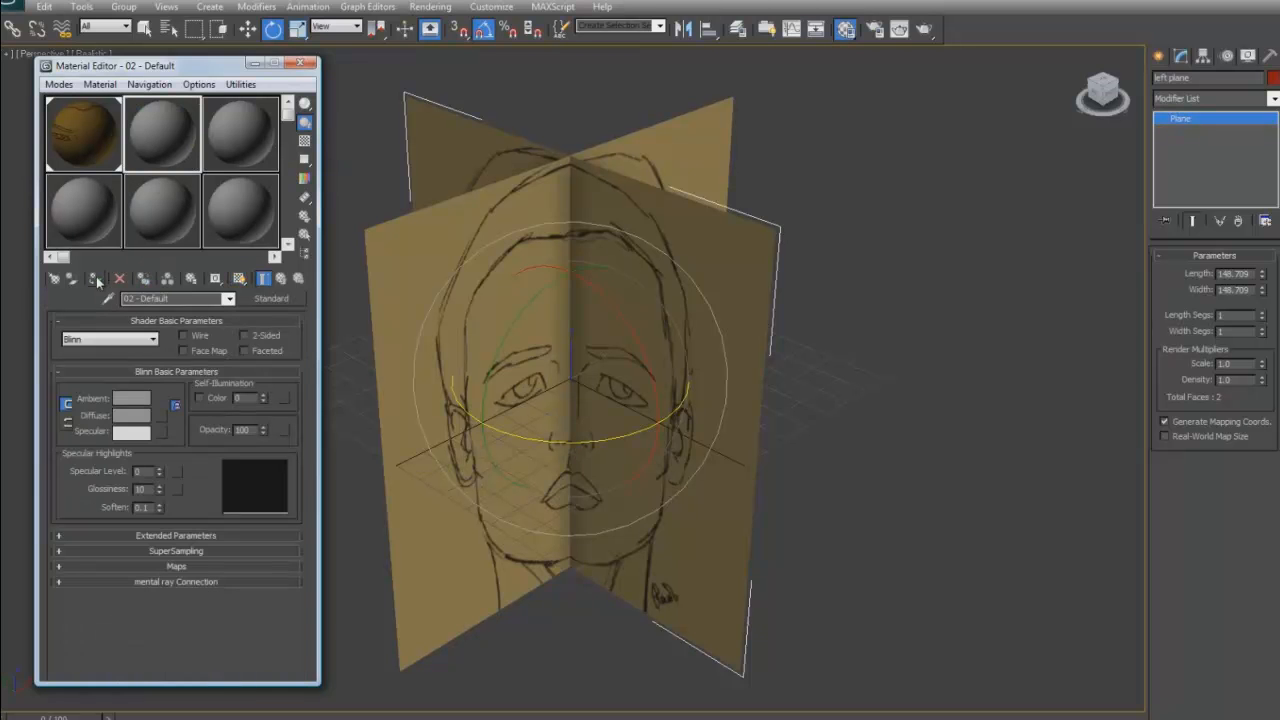
click(96, 280)
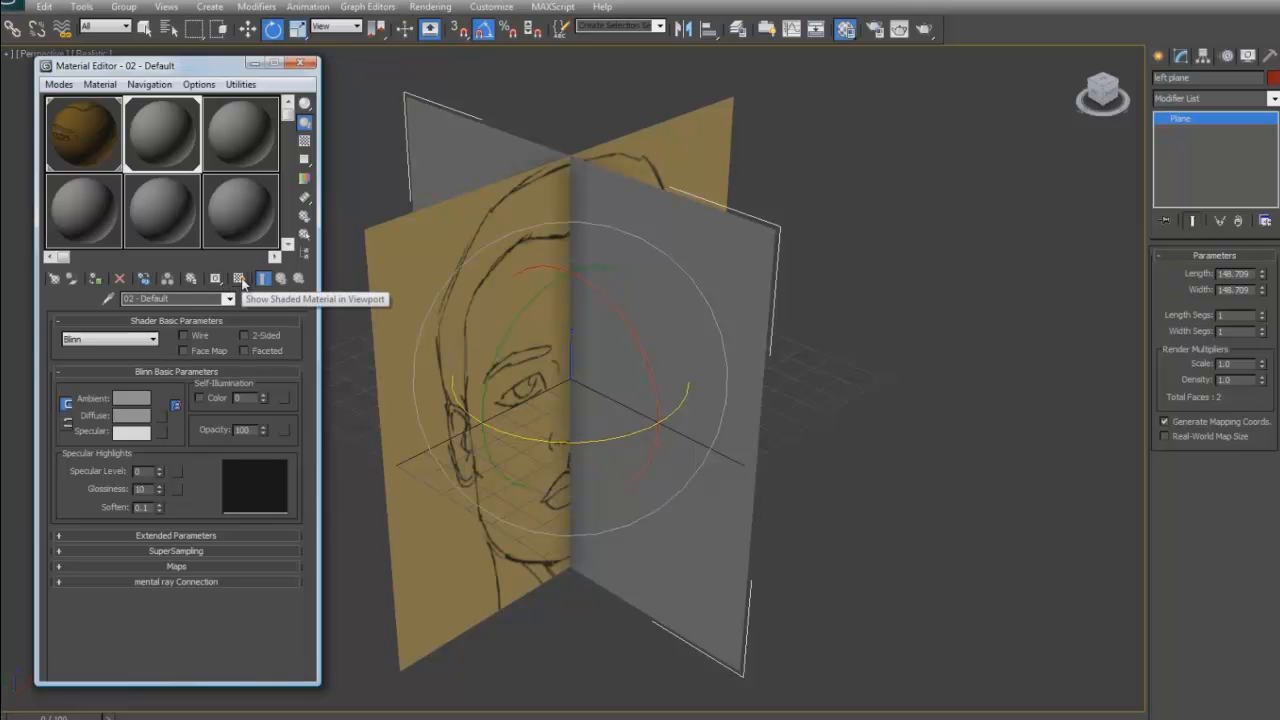
click(240, 279)
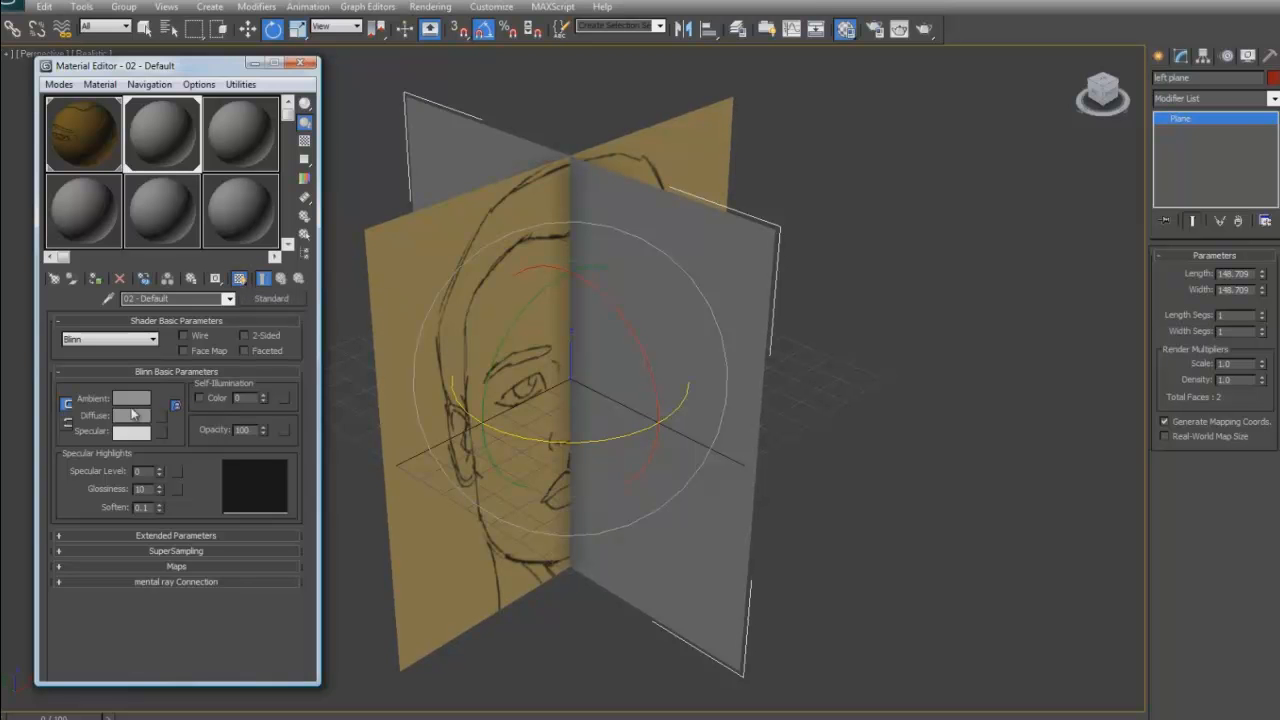
click(66, 425)
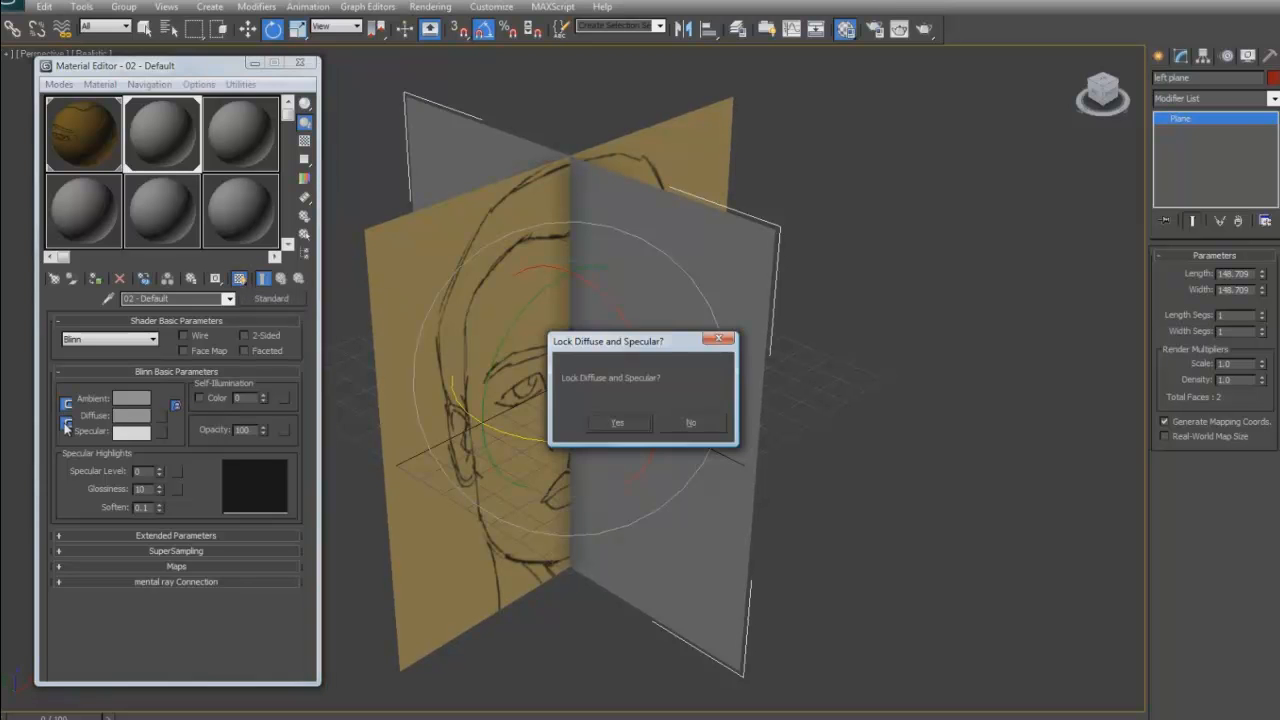
click(599, 422)
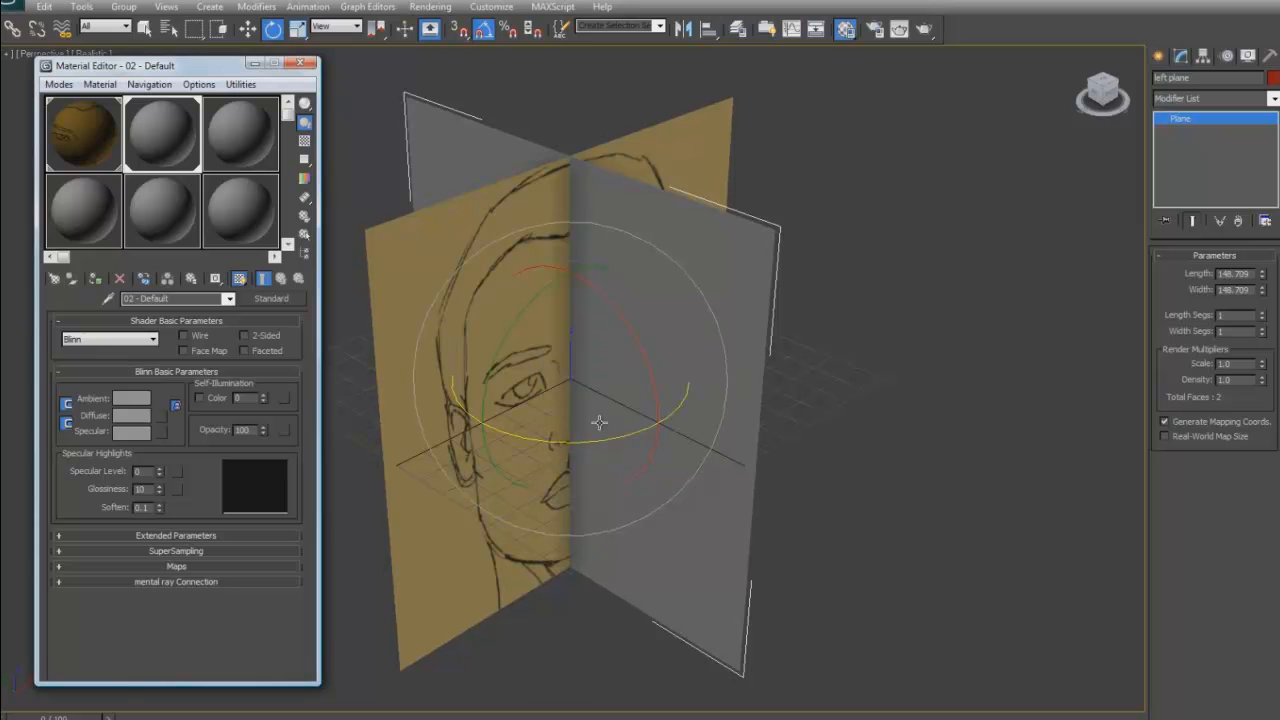
- Load male head left.jpg as the diffuse bitmap of the left plane's material, and put the Material Editor away
click(158, 414)
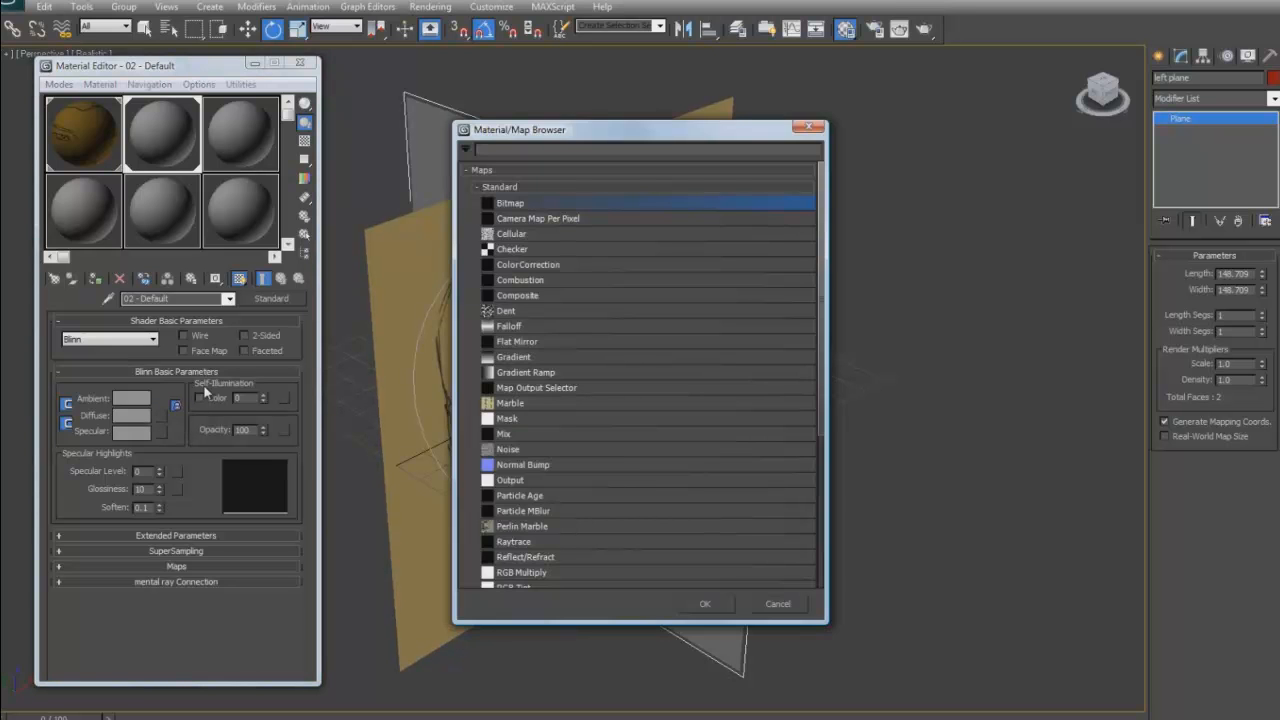
click(698, 604)
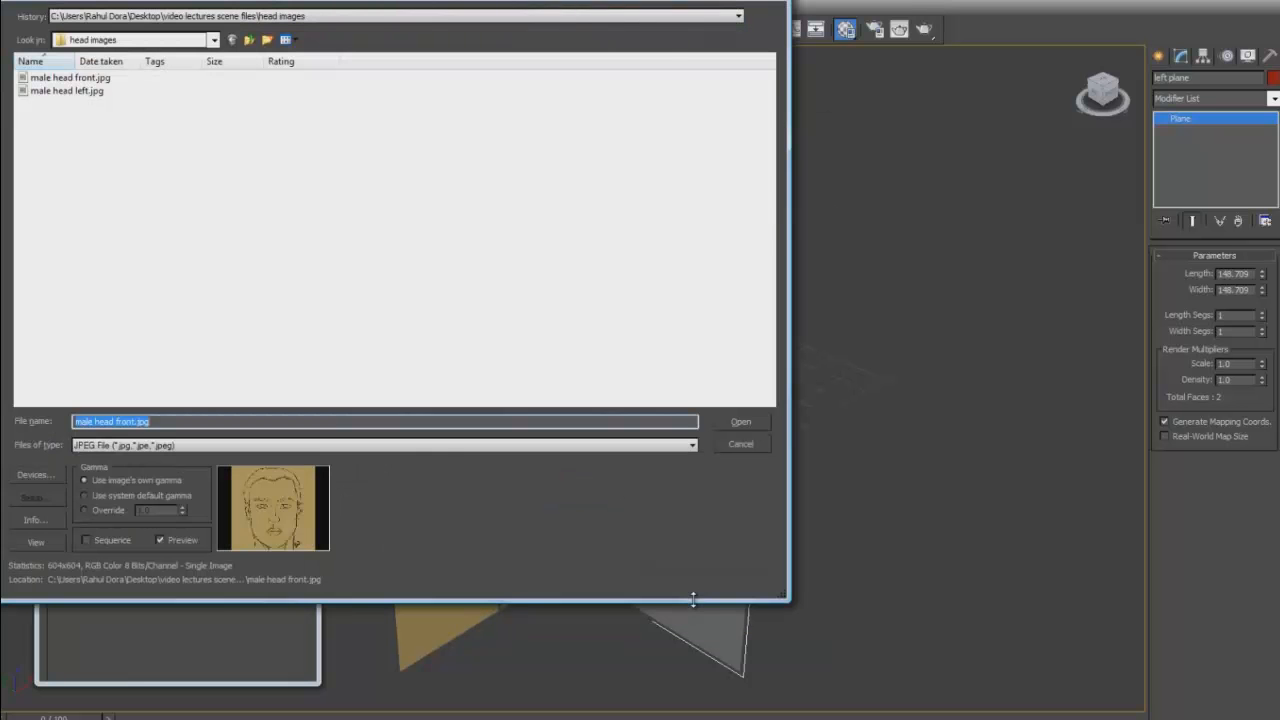
click(70, 91)
click(739, 421)
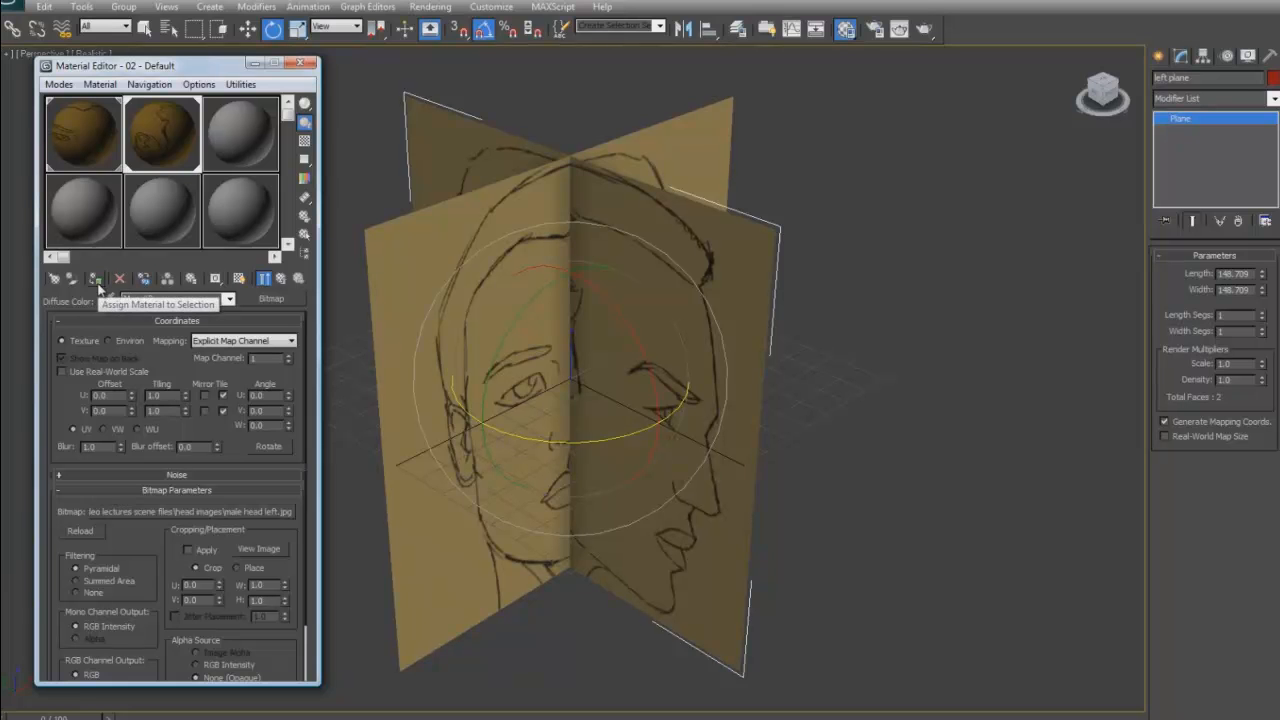
click(254, 63)
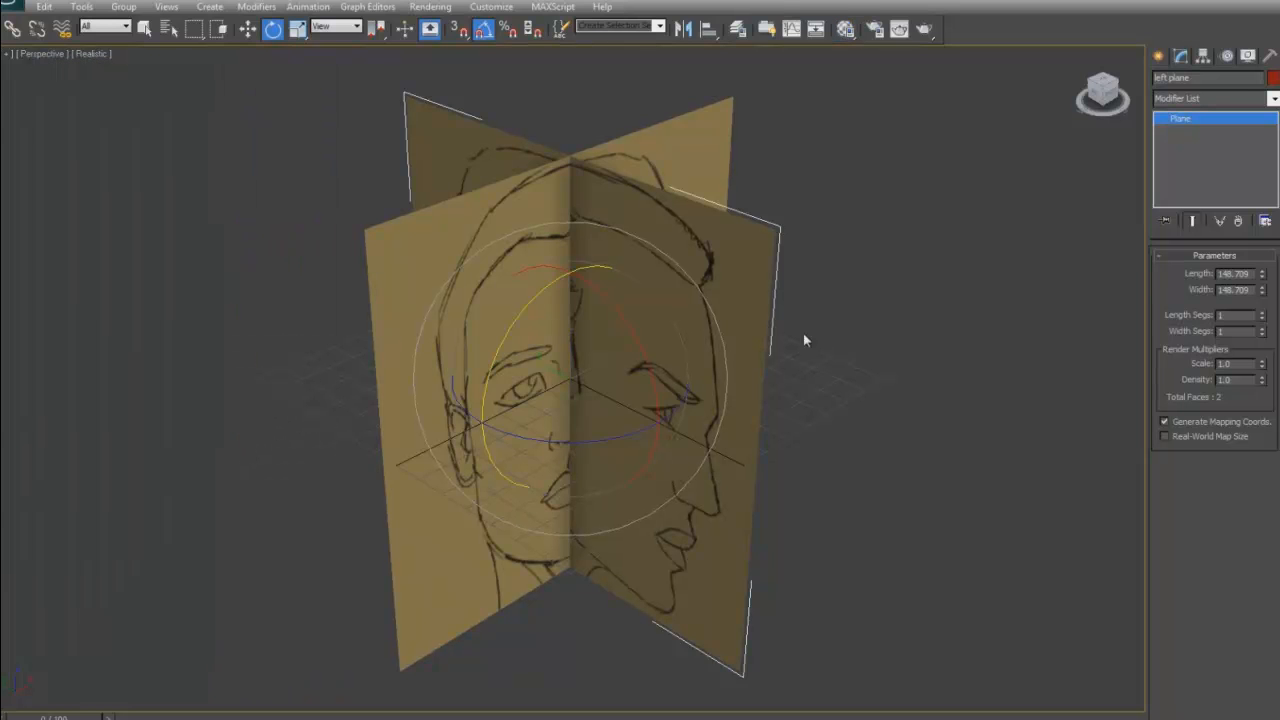
- Select both the front and left reference planes and group them under the name v studio
mouse_move(920, 320)
alt+middle_down()
mouse_move(974, 307)
mouse_move(997, 277)
mouse_move(937, 323)
mouse_move(928, 349)
mouse_move(926, 320)
alt+middle_up()
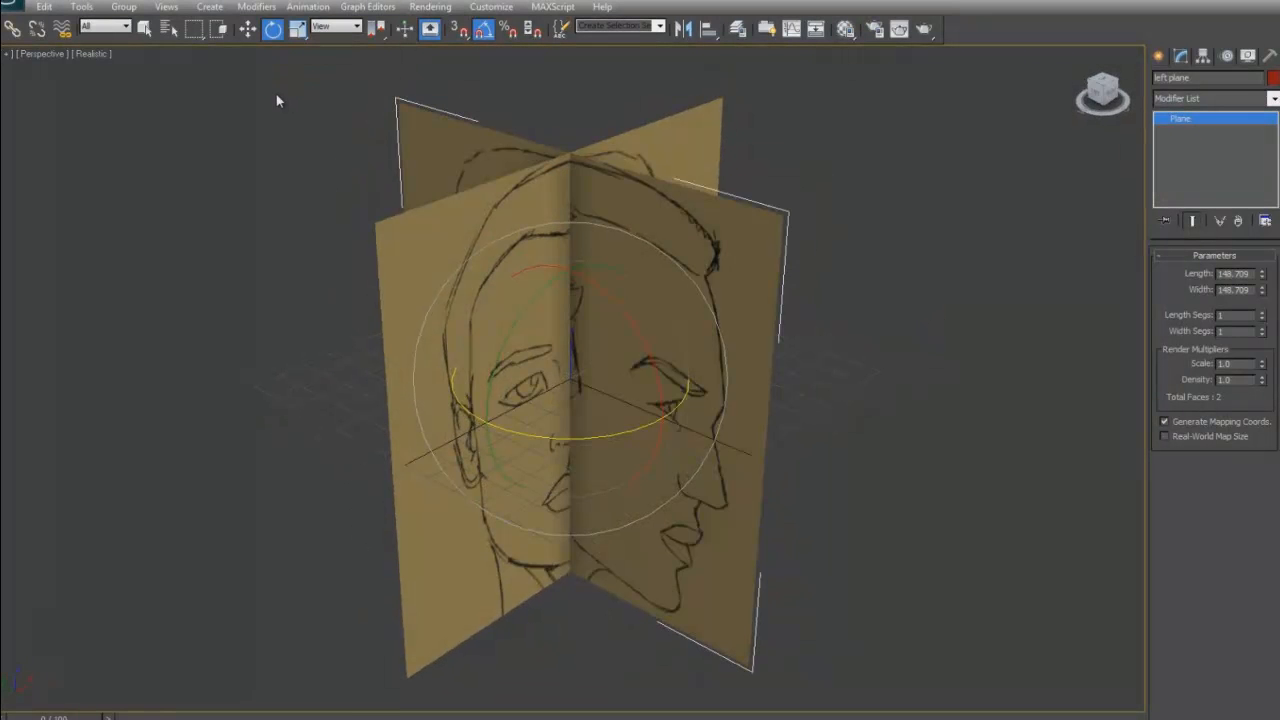
drag(801, 341, 801, 341)
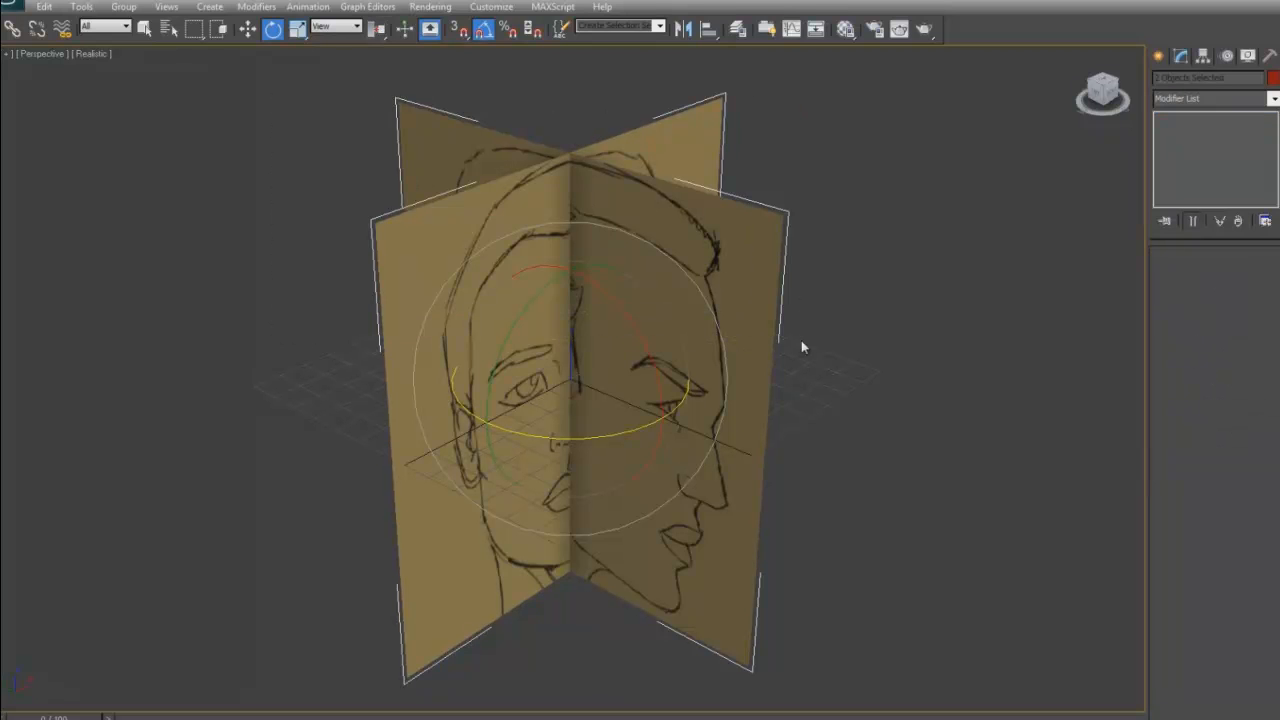
click(130, 8)
click(141, 25)
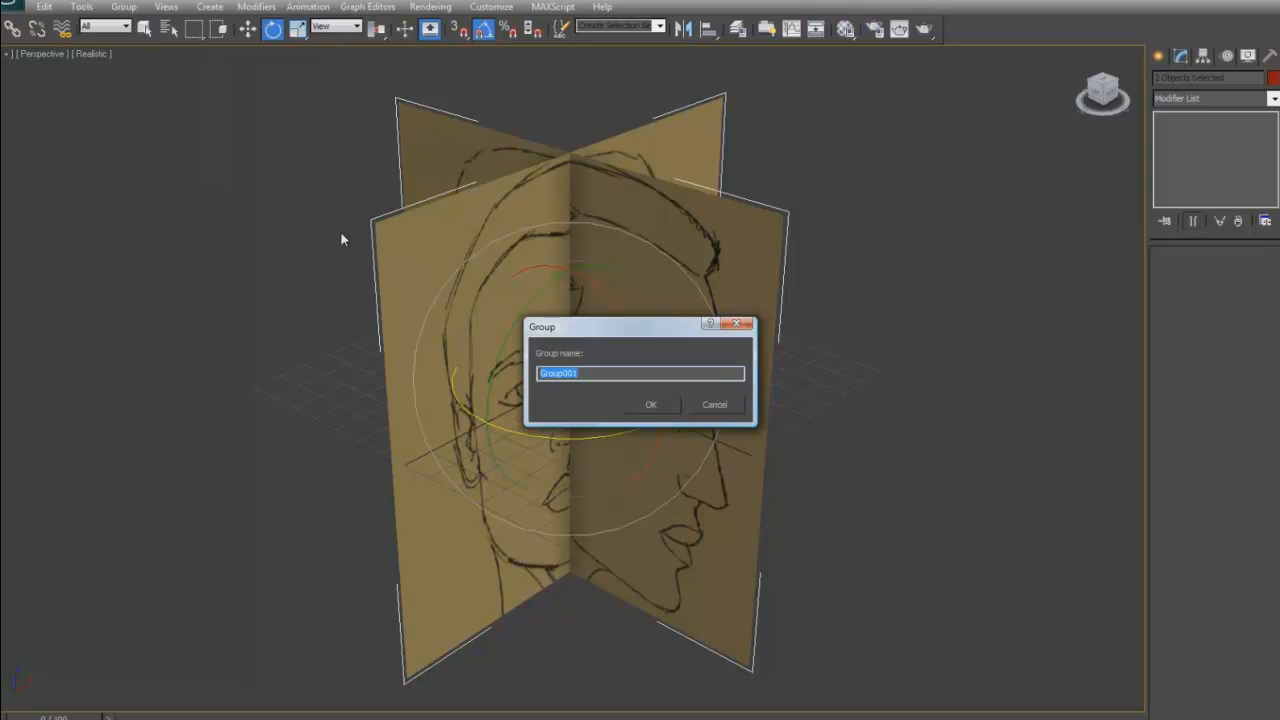
text(v studio)
click(647, 405)
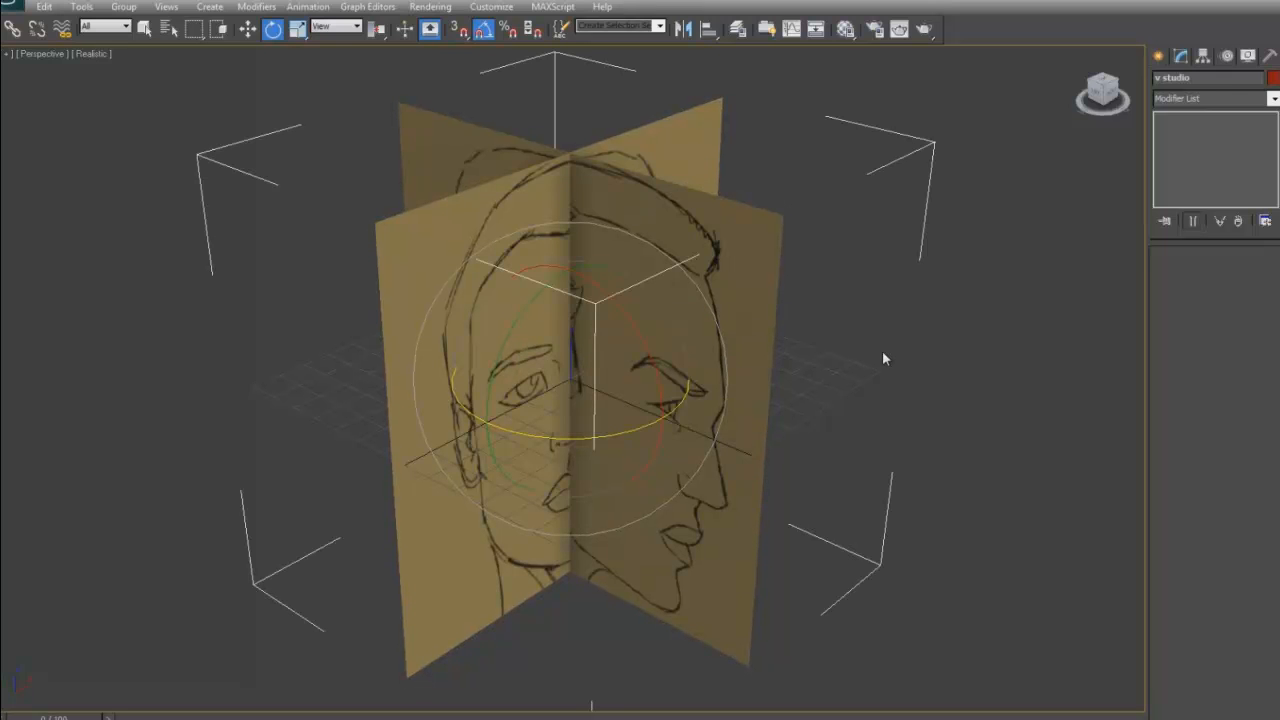
- Configure the viewports to the Consistent Colors rendering level with shadows off, and apply this to all views
right_click(736, 296)
click(975, 339)
click(8, 55)
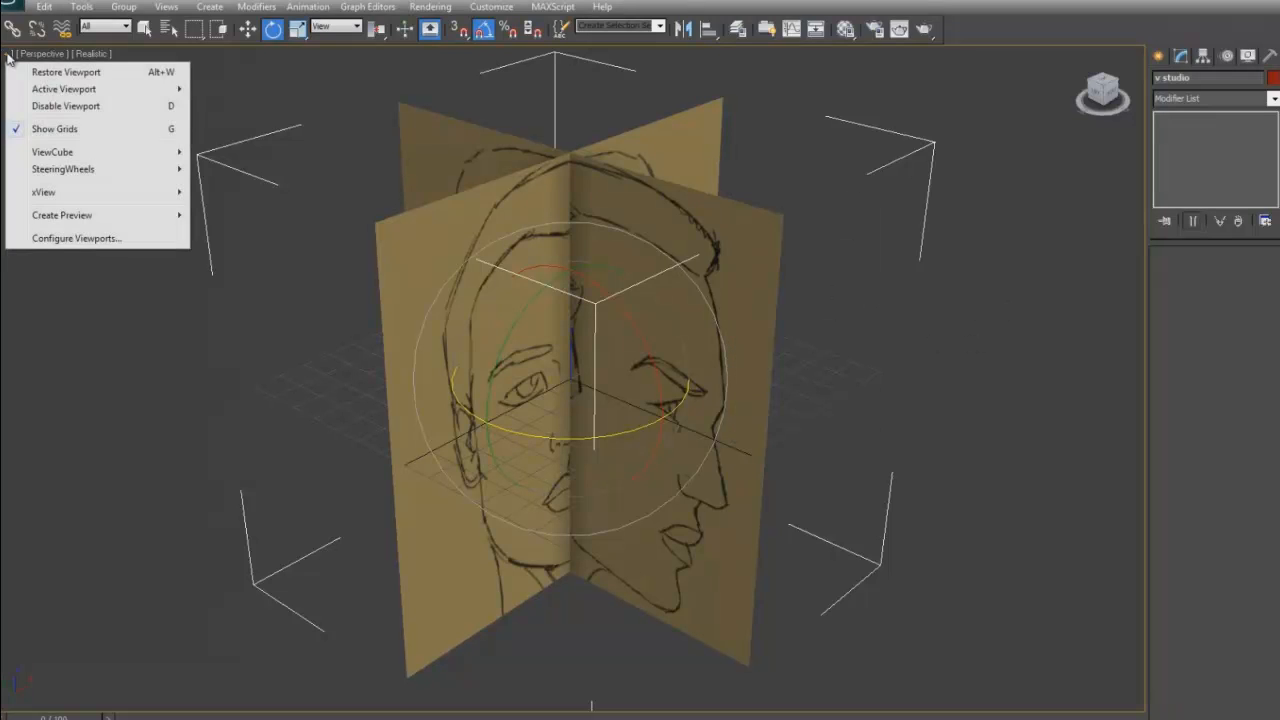
click(70, 240)
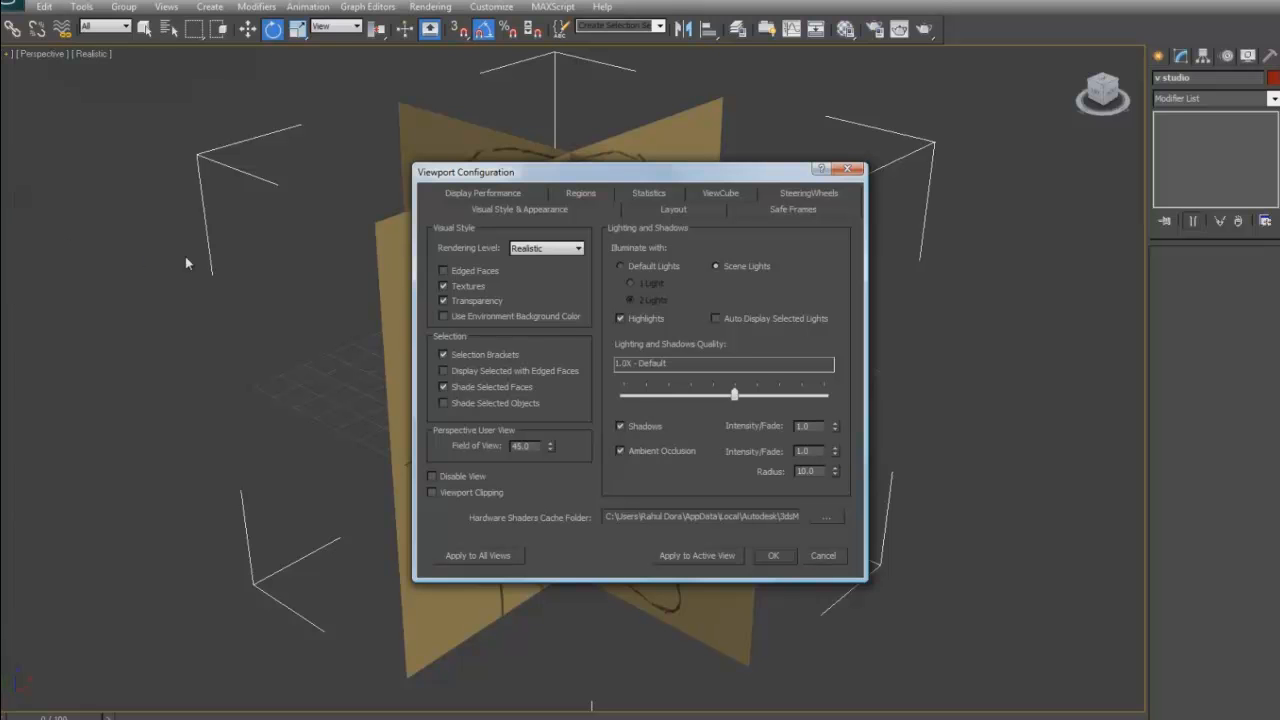
click(576, 251)
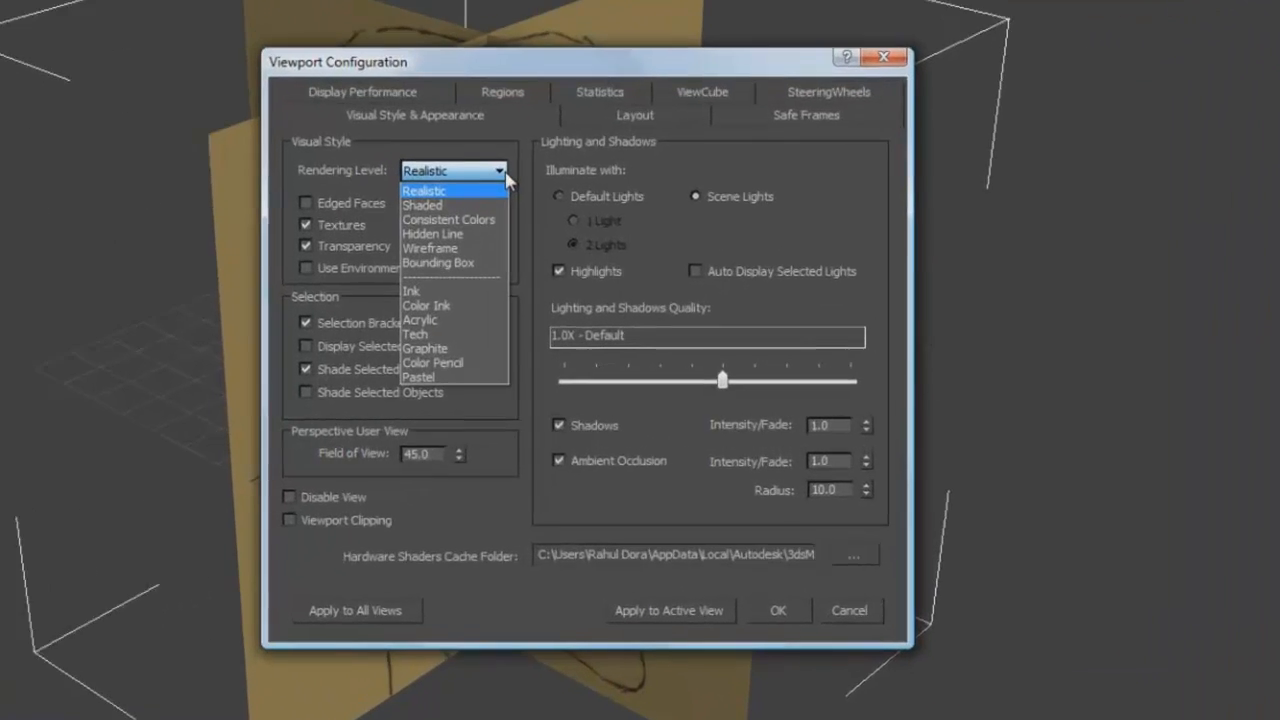
click(490, 219)
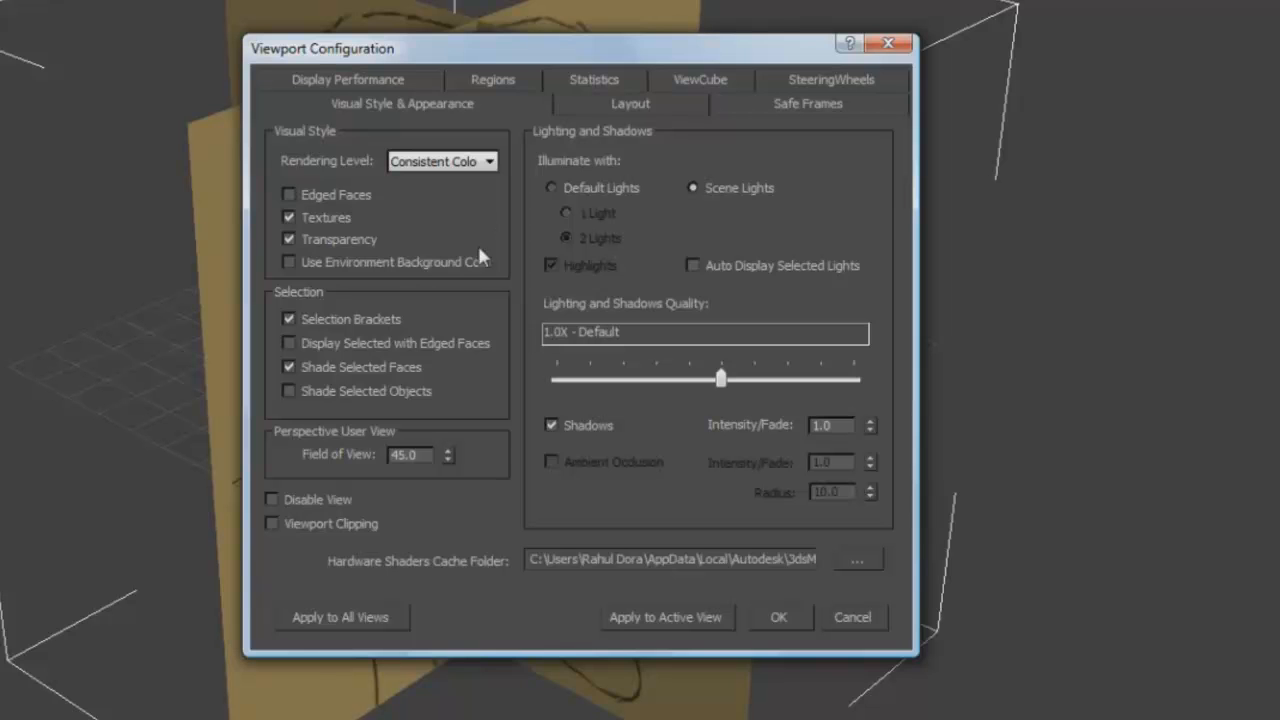
click(549, 424)
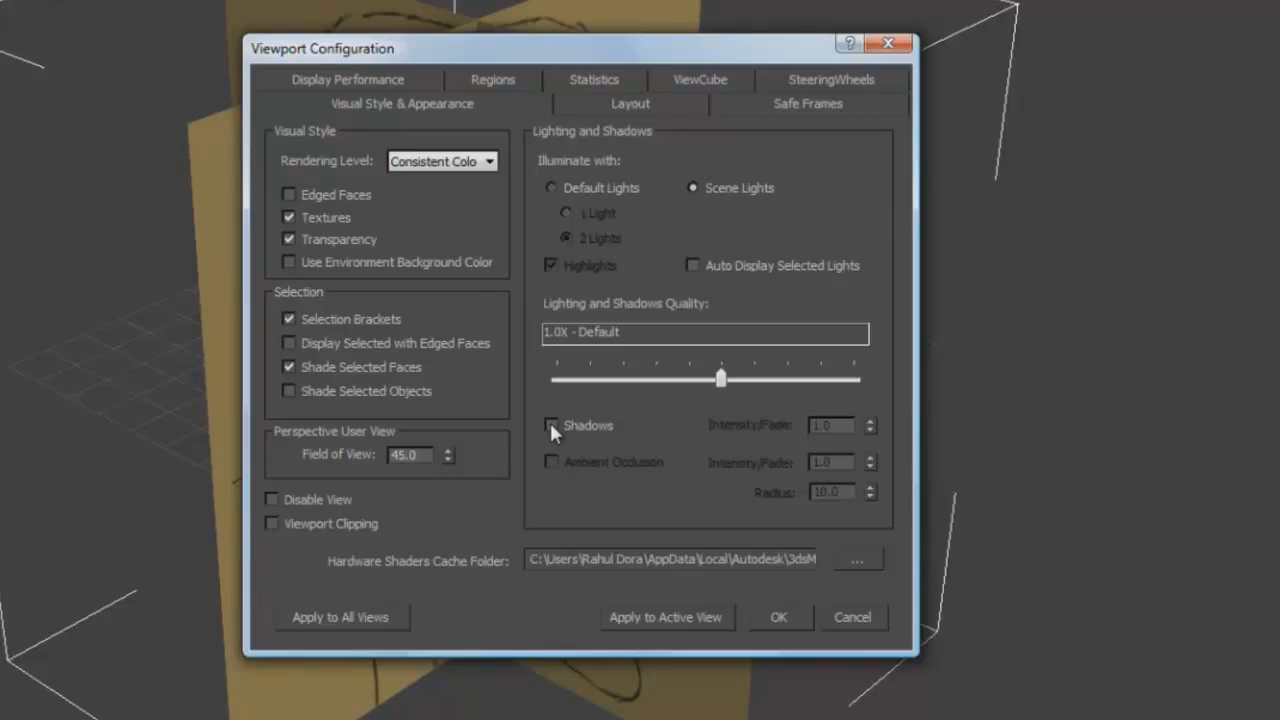
click(377, 618)
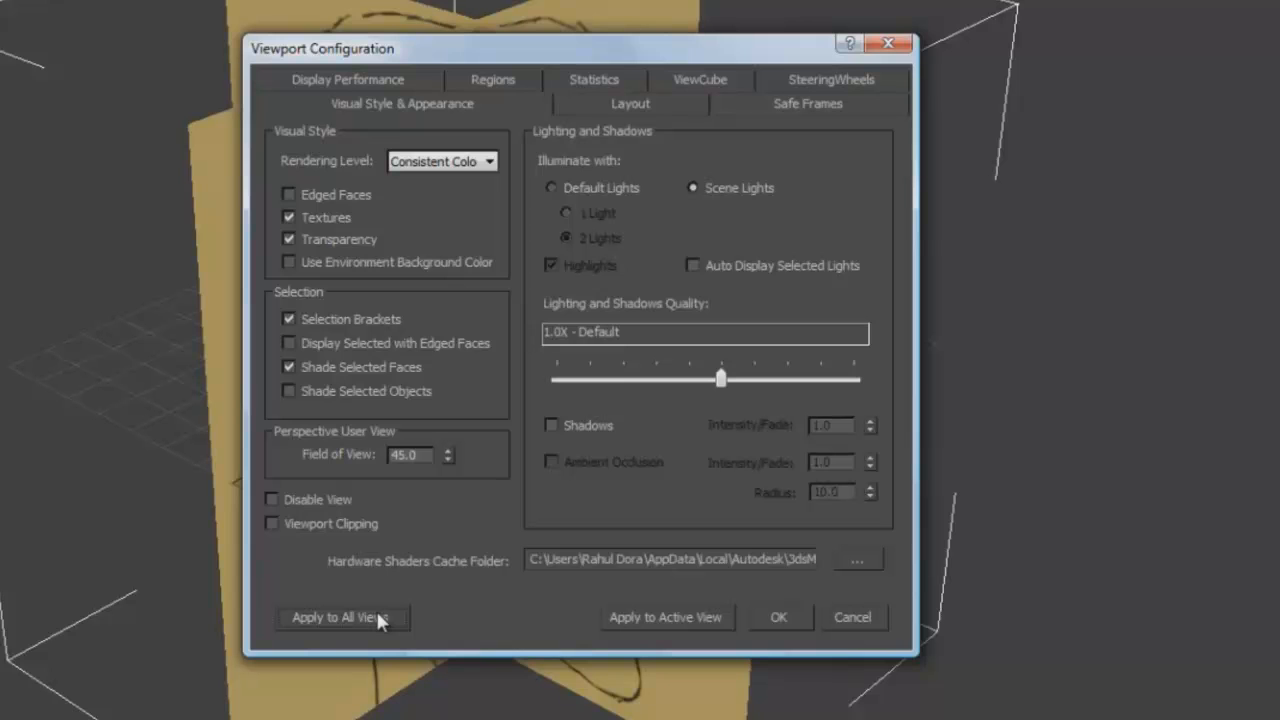
click(774, 618)
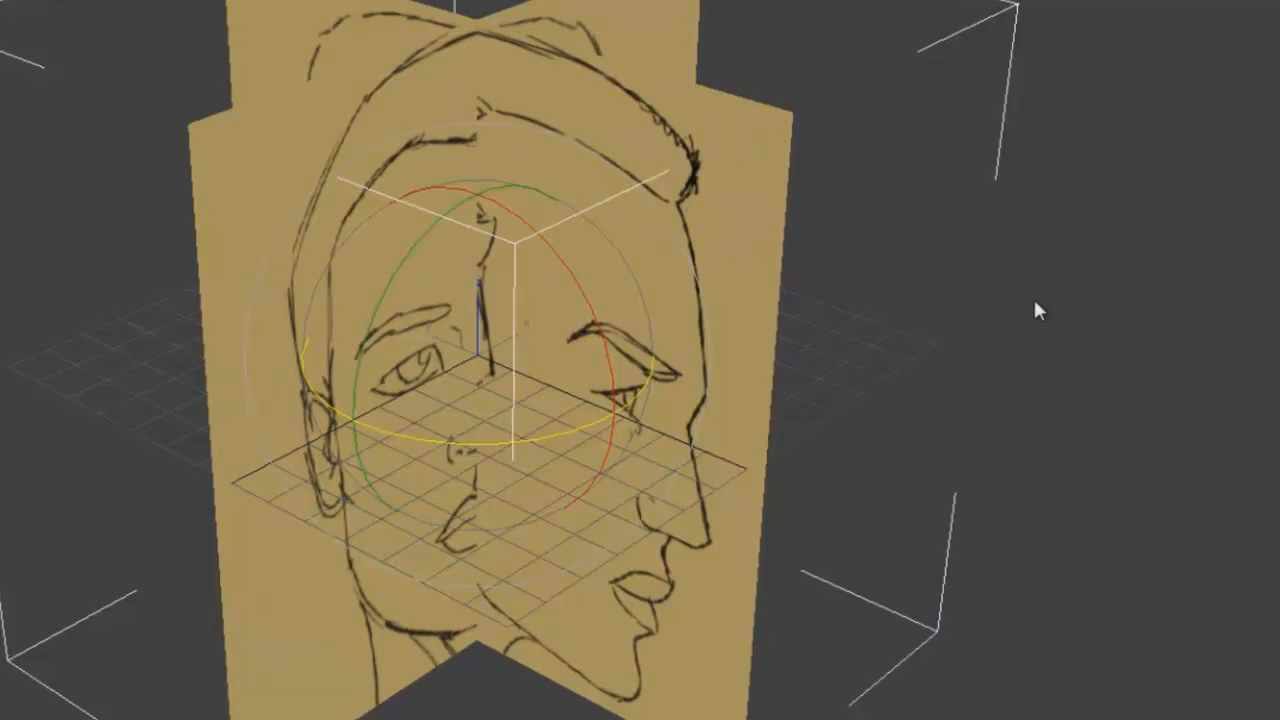
- Hide the selection brackets and the home grid in the Perspective view
mouse_move(1049, 306)
alt+middle_down()
mouse_move(1134, 274)
mouse_move(1053, 340)
alt+middle_up()
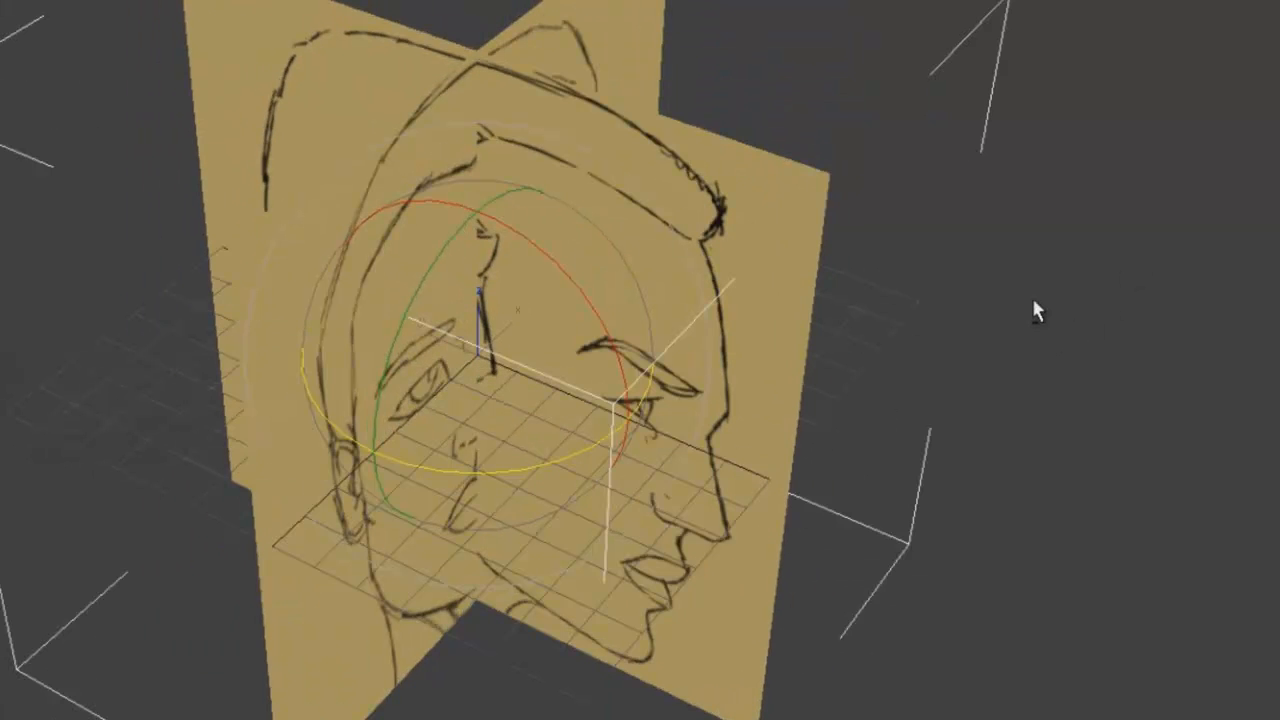
key(shift+z)
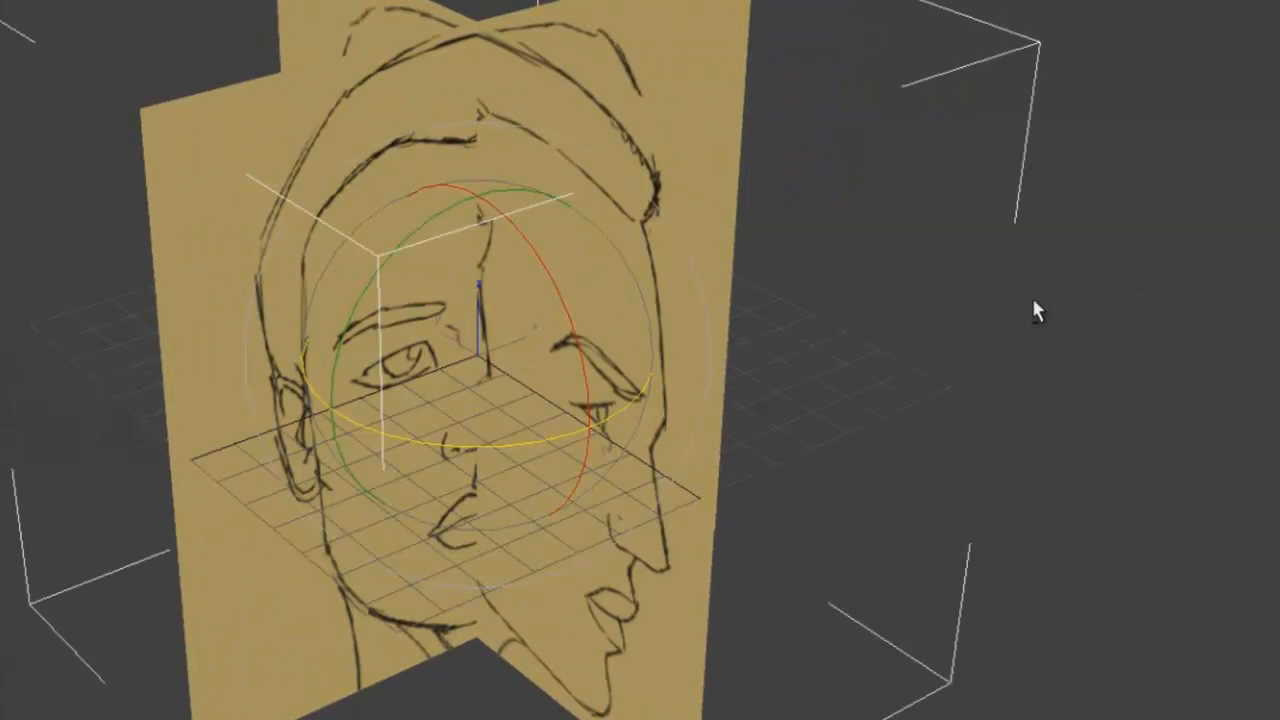
key(j)
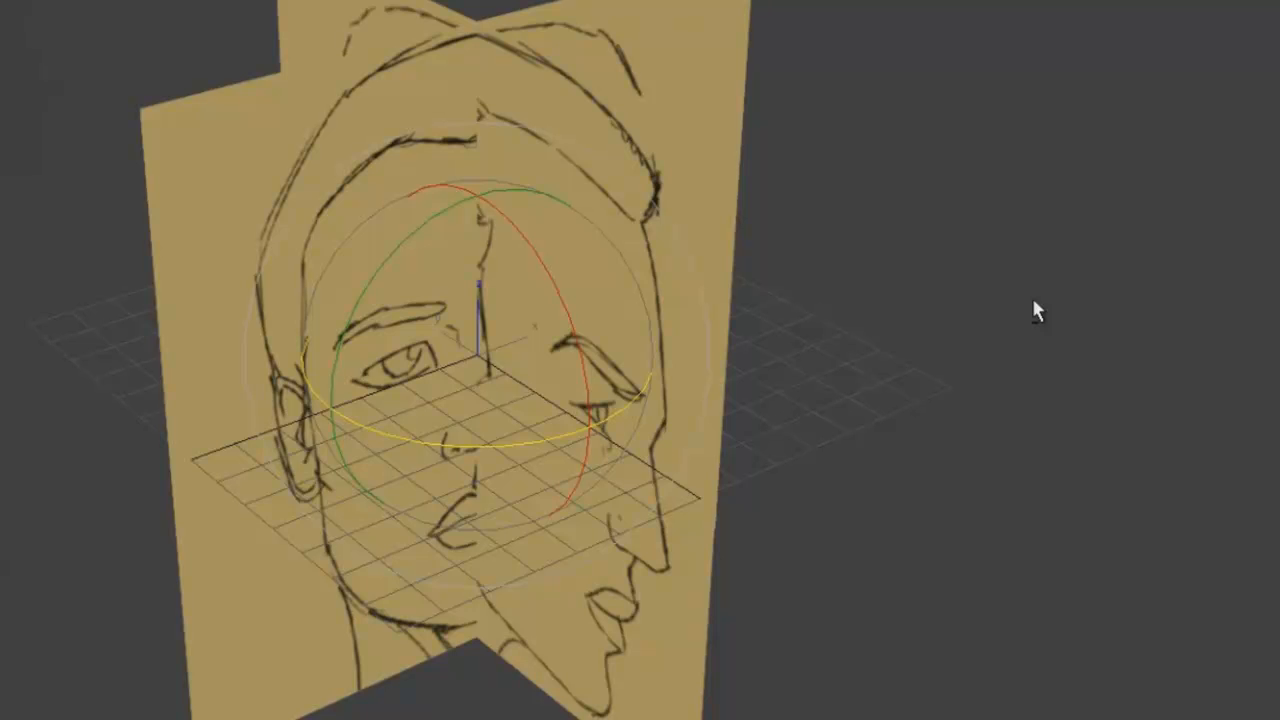
key(g)
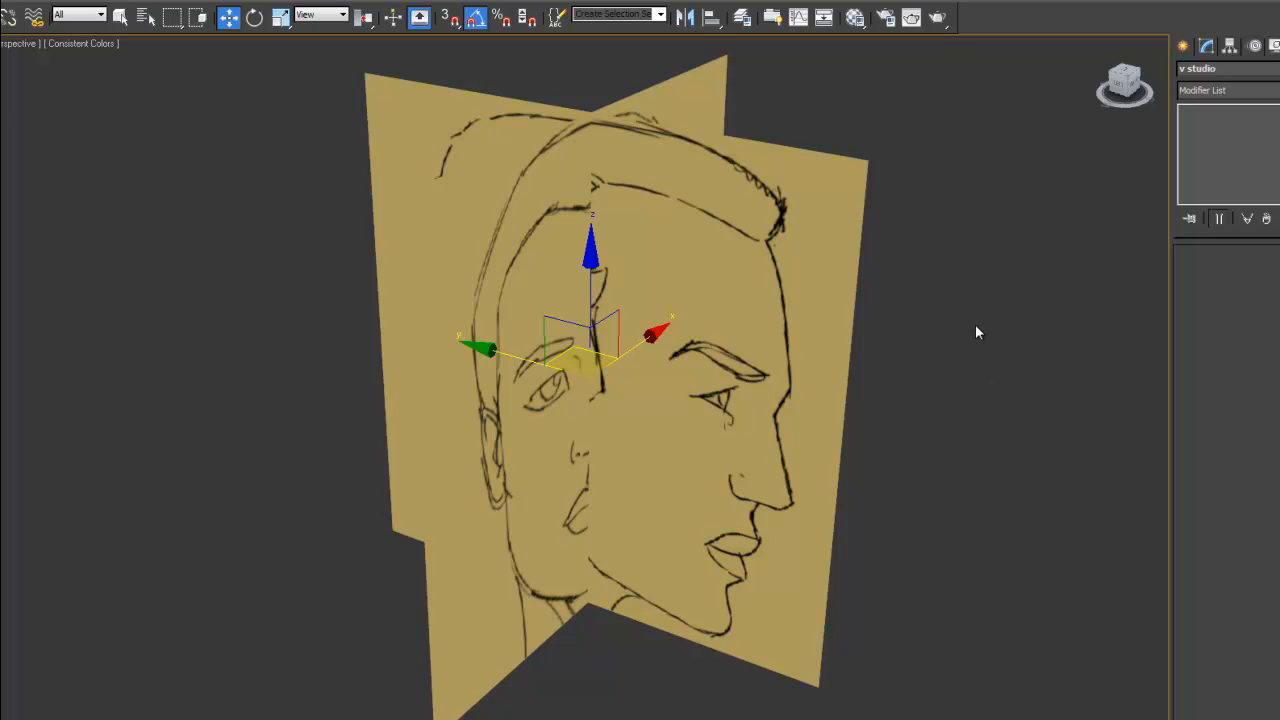
- Turn off Show Frozen in Gray in the v studio group's object properties and freeze the group
right_click(824, 275)
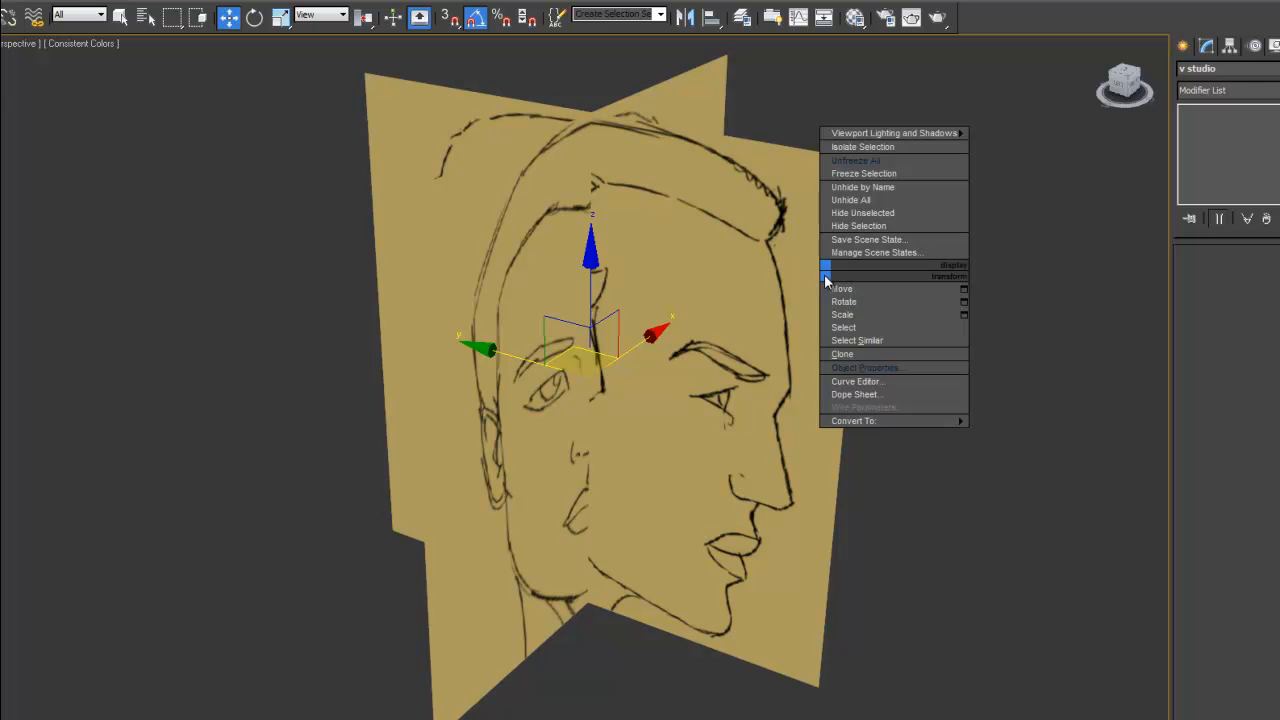
click(866, 367)
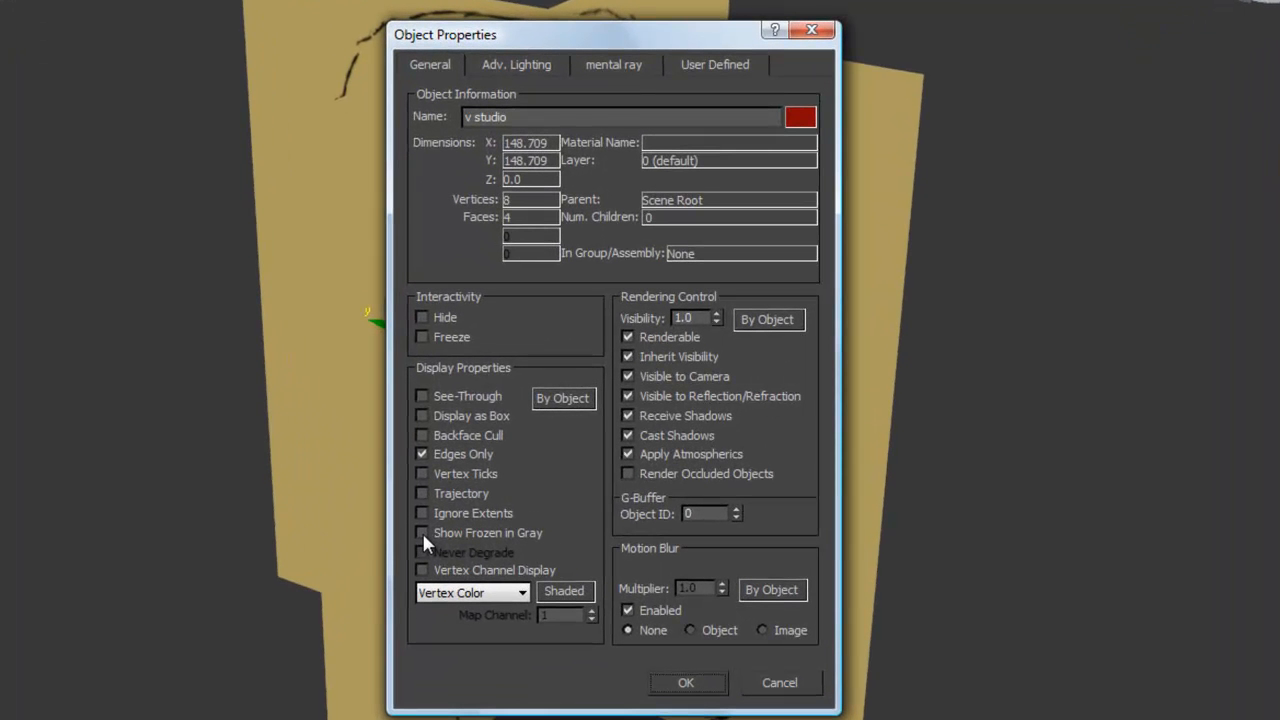
click(662, 681)
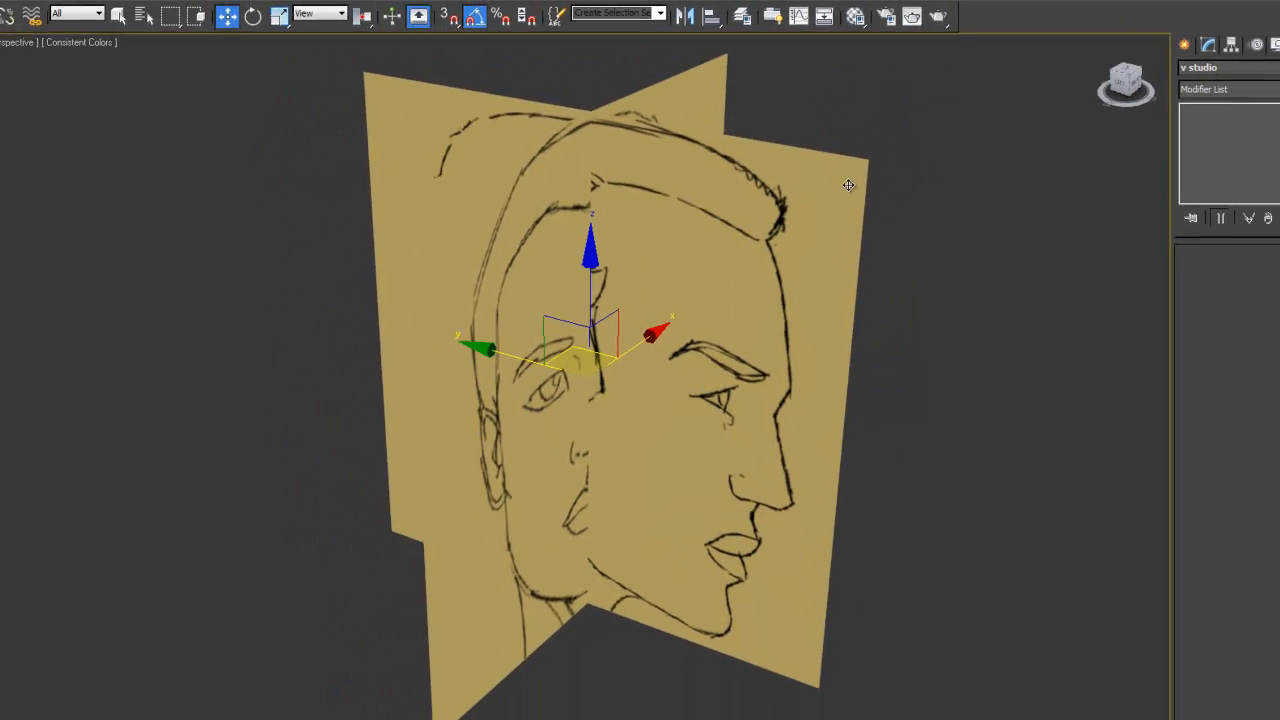
right_click(848, 186)
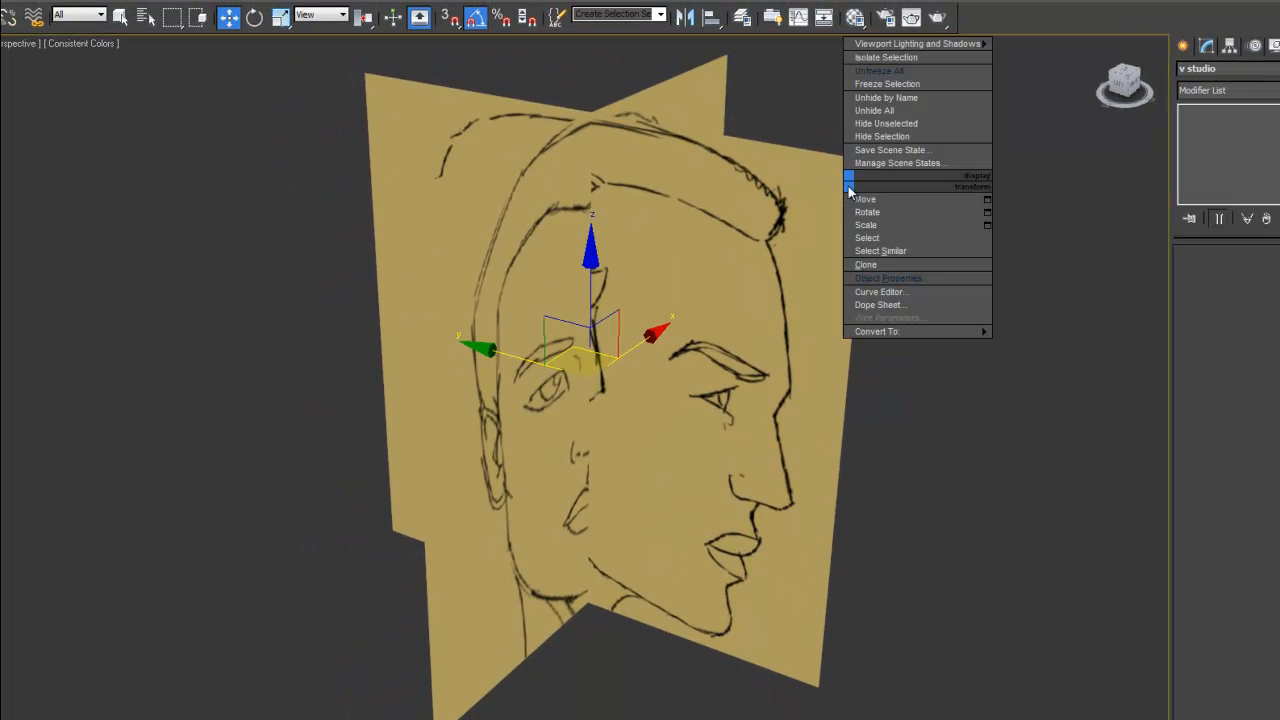
click(870, 86)
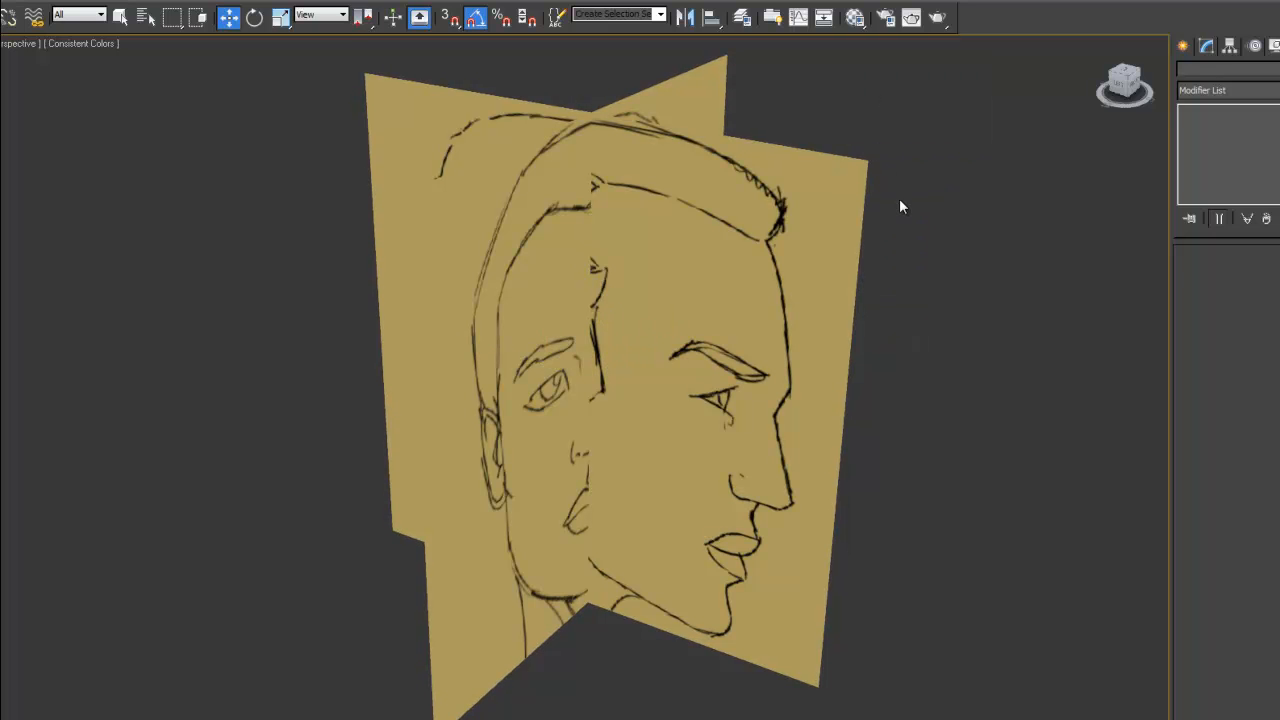
- Test whether the frozen reference planes can still be selected by drawing several selection regions over them
drag(979, 192, 733, 298)
drag(769, 263, 577, 322)
drag(279, 252, 512, 366)
drag(903, 140, 808, 202)
drag(912, 216, 813, 256)
- Compare the head drawings in the Front and Left views, and inspect the crossed planes at an angle in Perspective view
key(f)
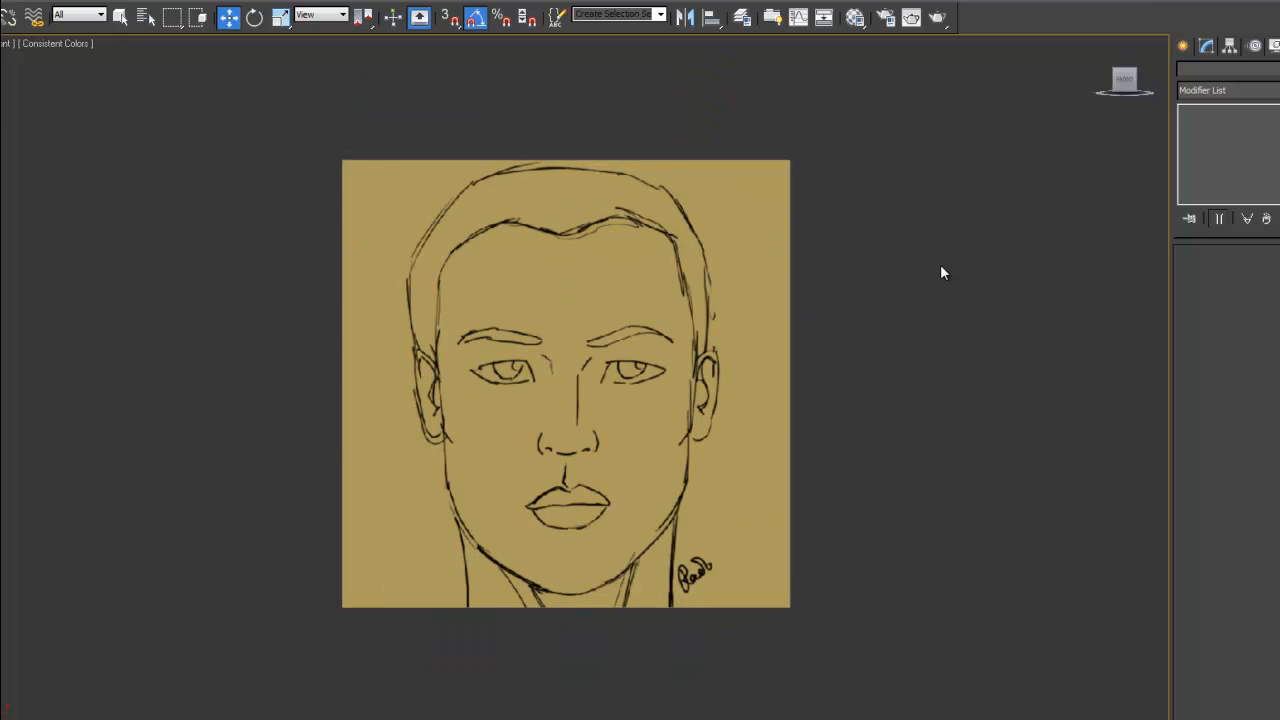
key(l)
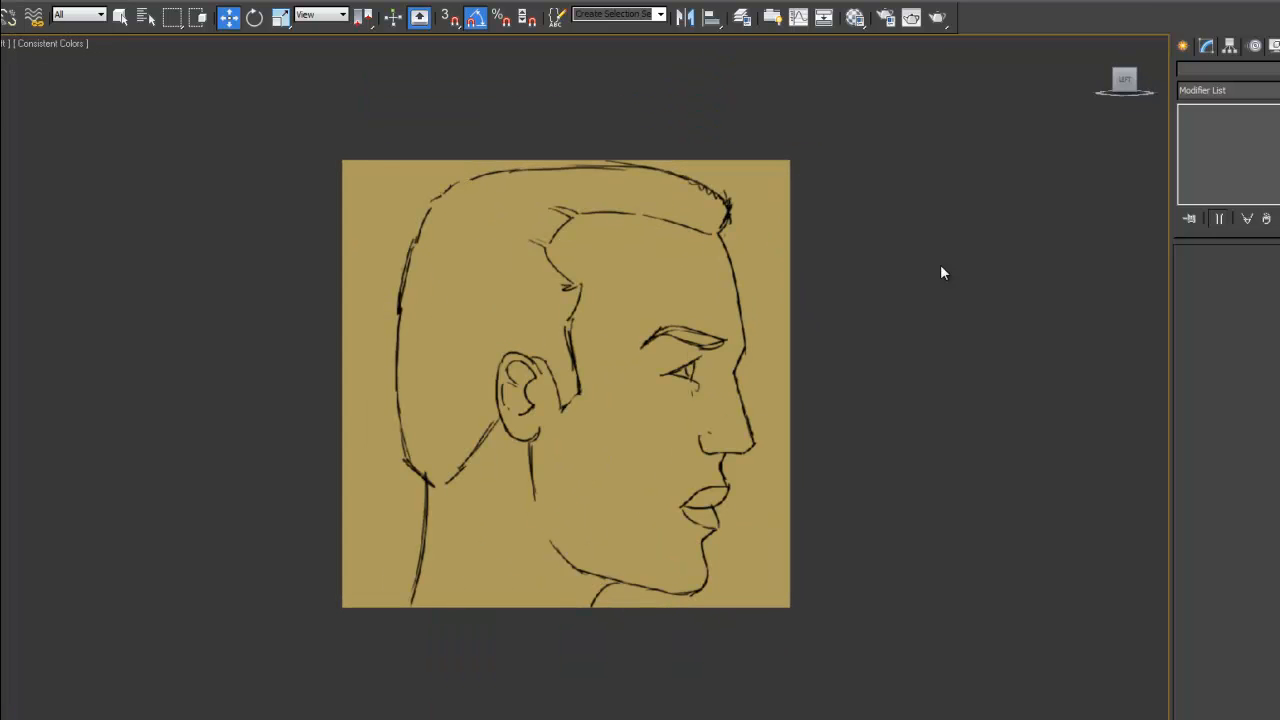
key(f)
key(l)
key(f)
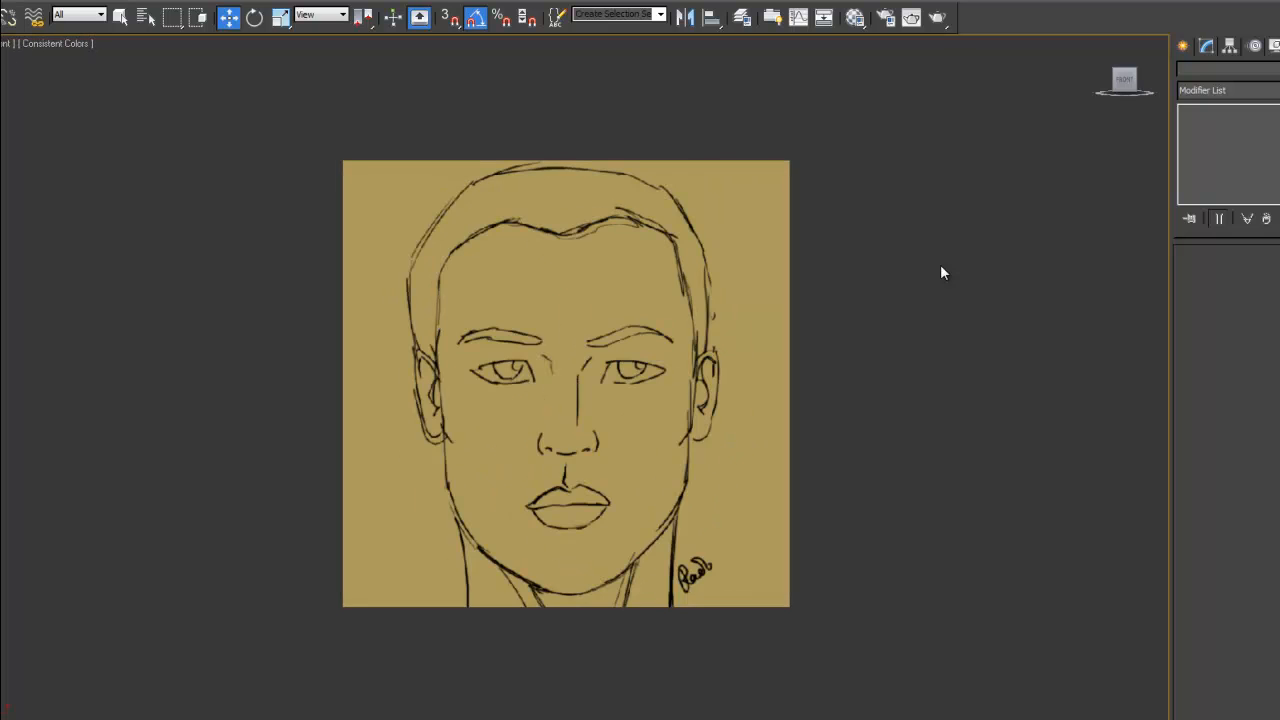
key(l)
key(p)
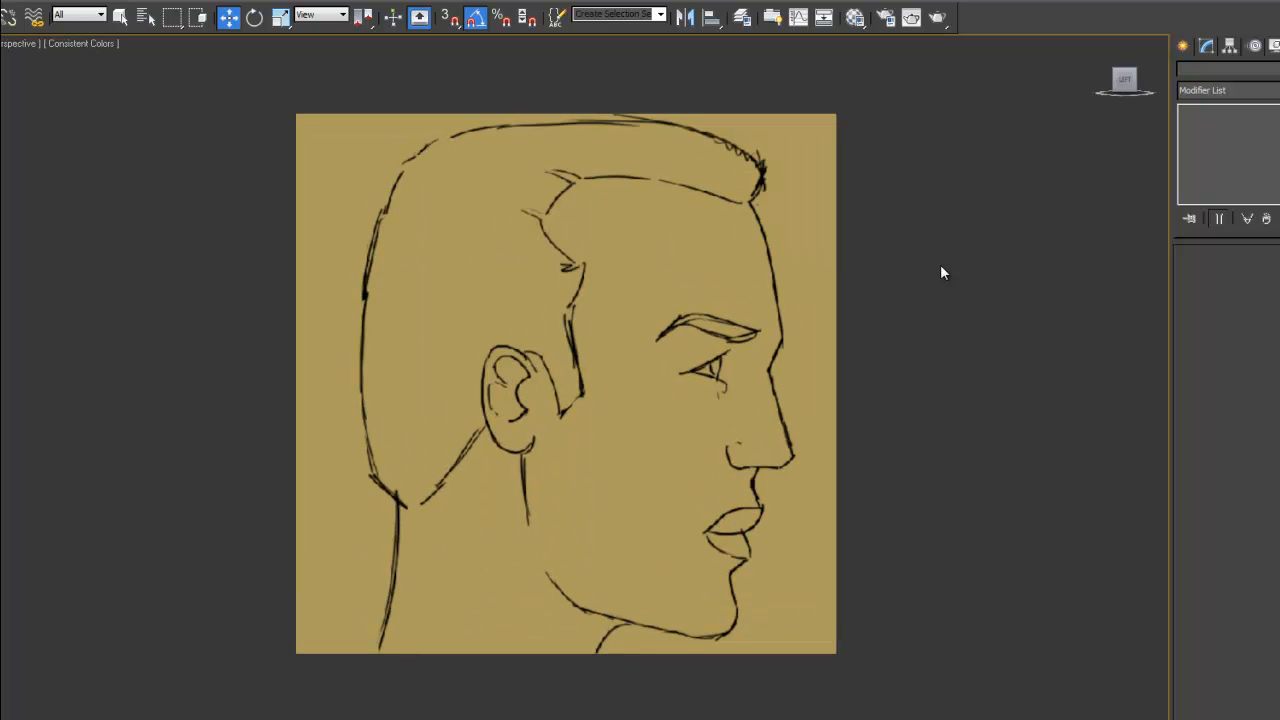
mouse_move(940, 271)
alt+middle_down()
mouse_move(889, 314)
mouse_move(893, 326)
alt+middle_up()
scroll(893, 326, down, 3)
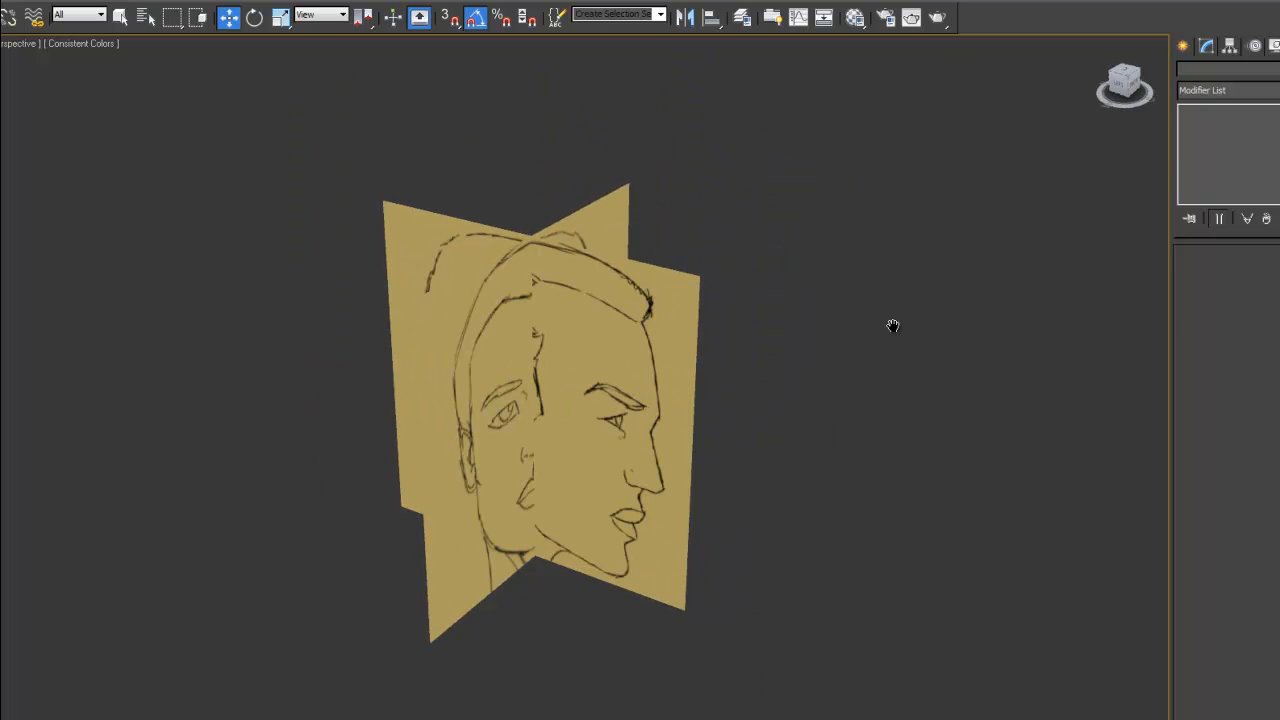
scroll(893, 326, up, 3)
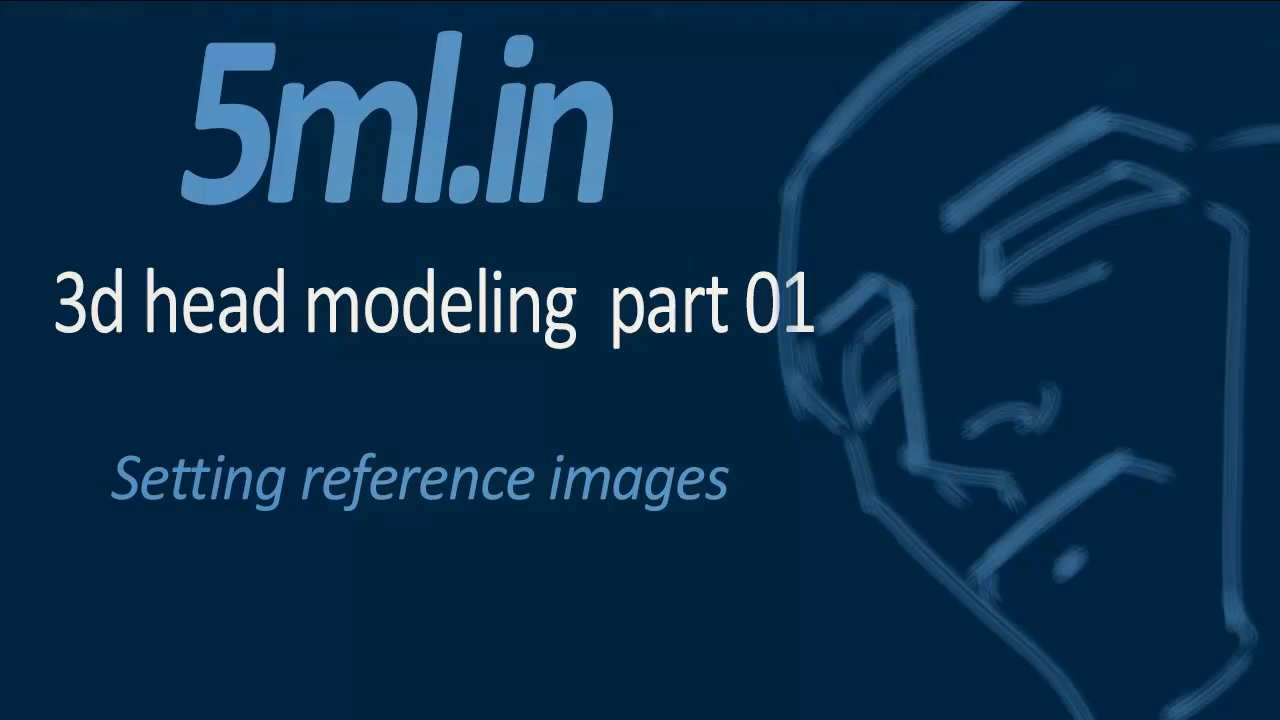